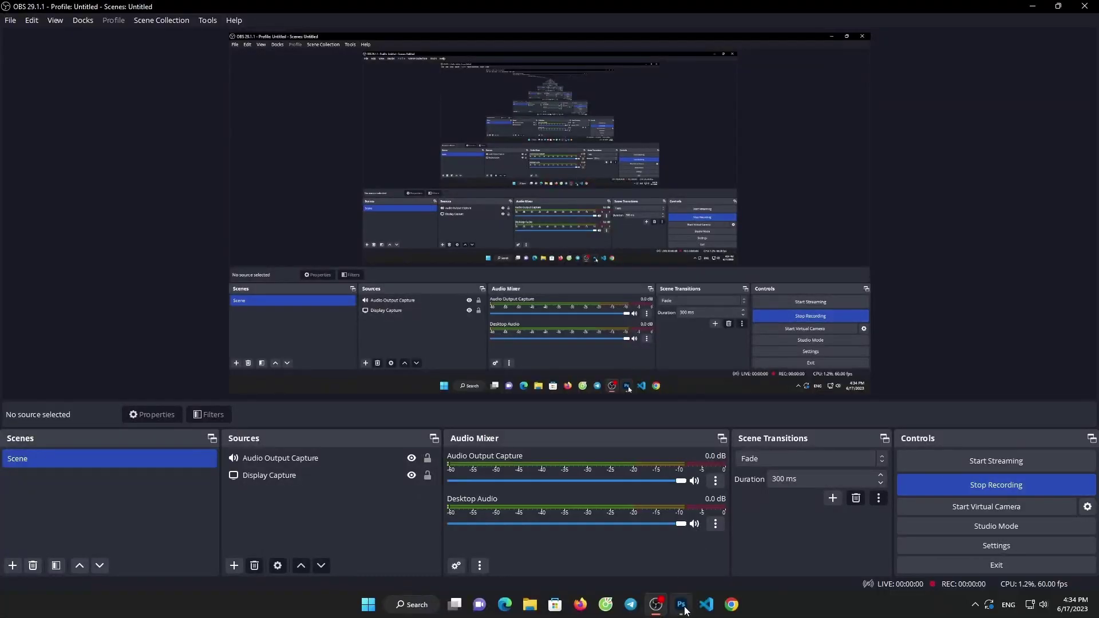
- Open the red-moon mountain landscape 1311991.jpeg from the Downloads folder
{"action": "left_click", "coordinate": [681, 605]}
{"action": "left_click", "coordinate": [34, 150]}
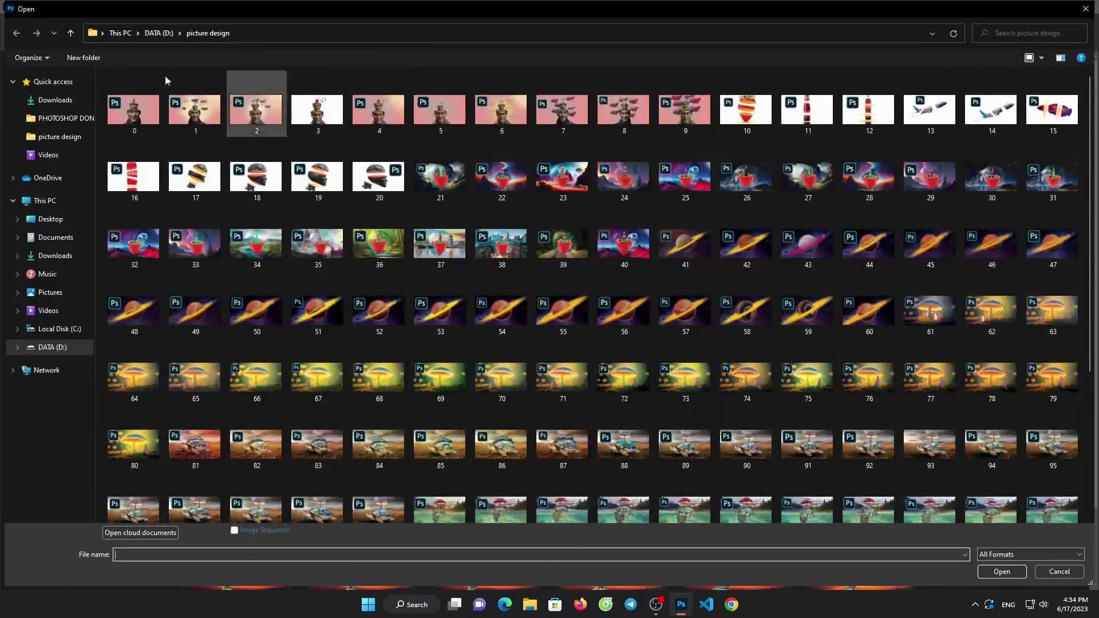
{"action": "left_click", "coordinate": [55, 101]}
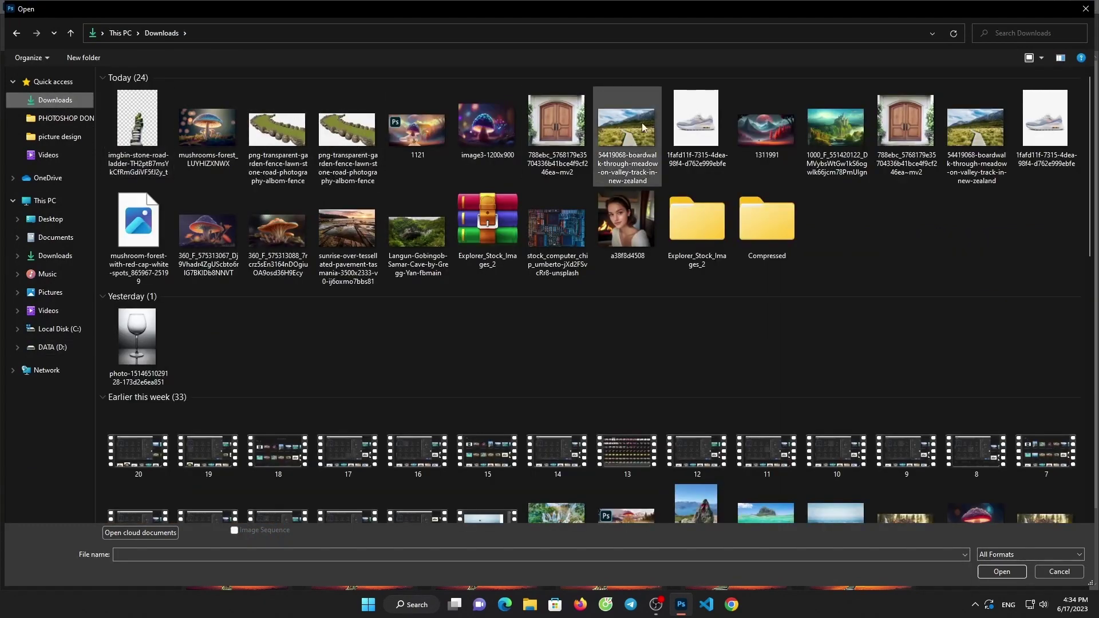
{"action": "double_click", "coordinate": [545, 183]}
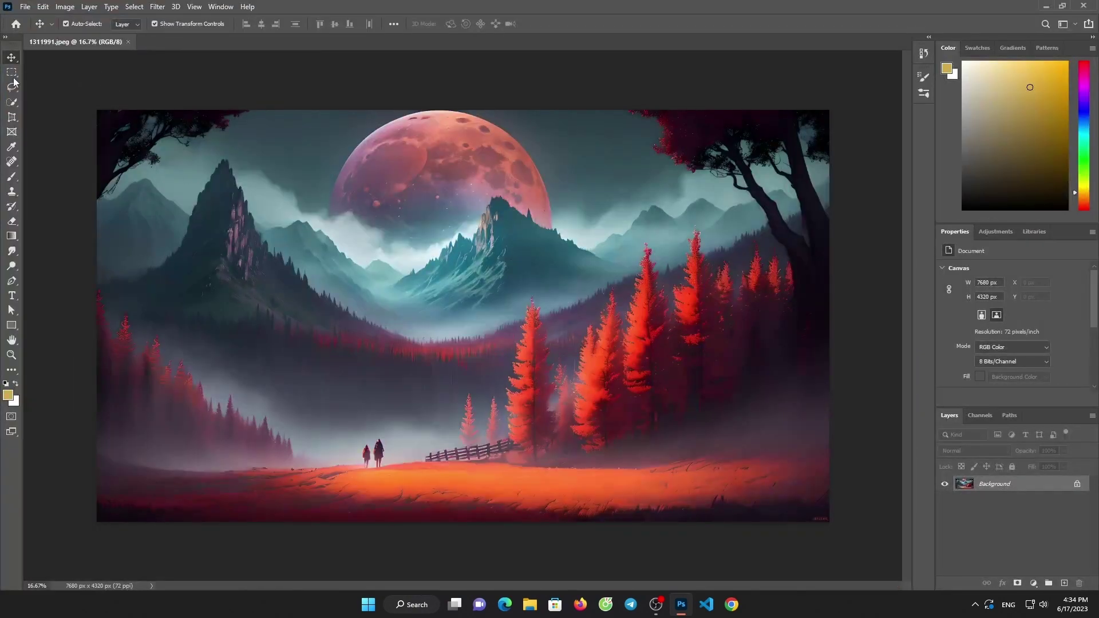
{"action": "left_click", "coordinate": [25, 7]}
- Open the orange mushroom photo, Select Subject, and add the log beneath to the selection
{"action": "left_click", "coordinate": [28, 31]}
{"action": "left_click", "coordinate": [34, 102]}
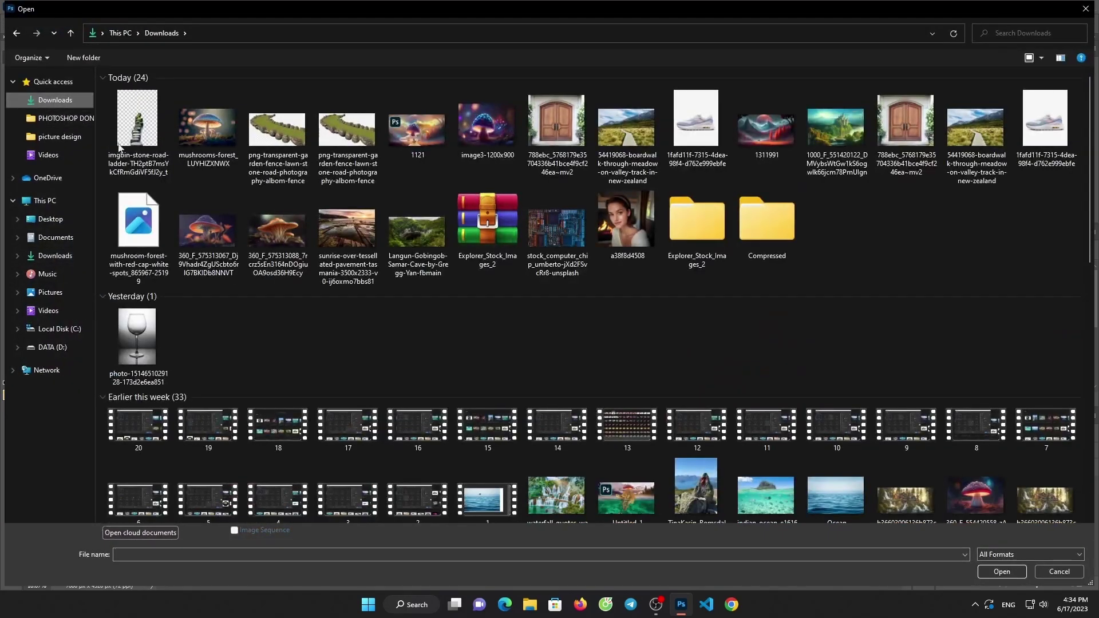
{"action": "double_click", "coordinate": [265, 232]}
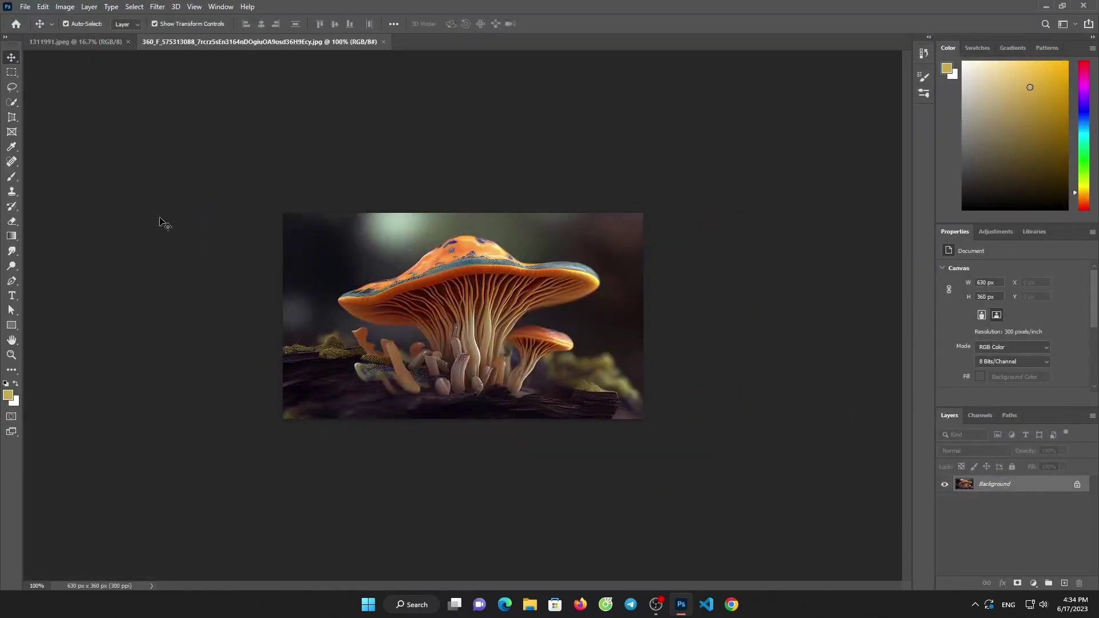
{"action": "left_click", "coordinate": [322, 27]}
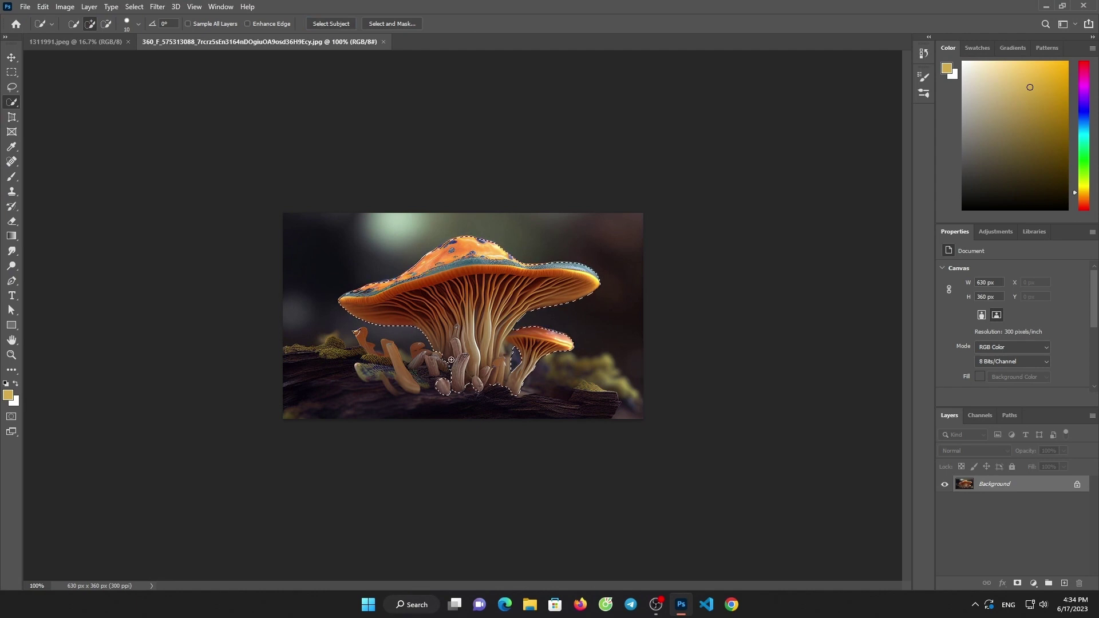
{"action": "left_click_drag", "start_coordinate": [408, 389], "coordinate": [389, 385]}
{"action": "key", "text": "alt"}
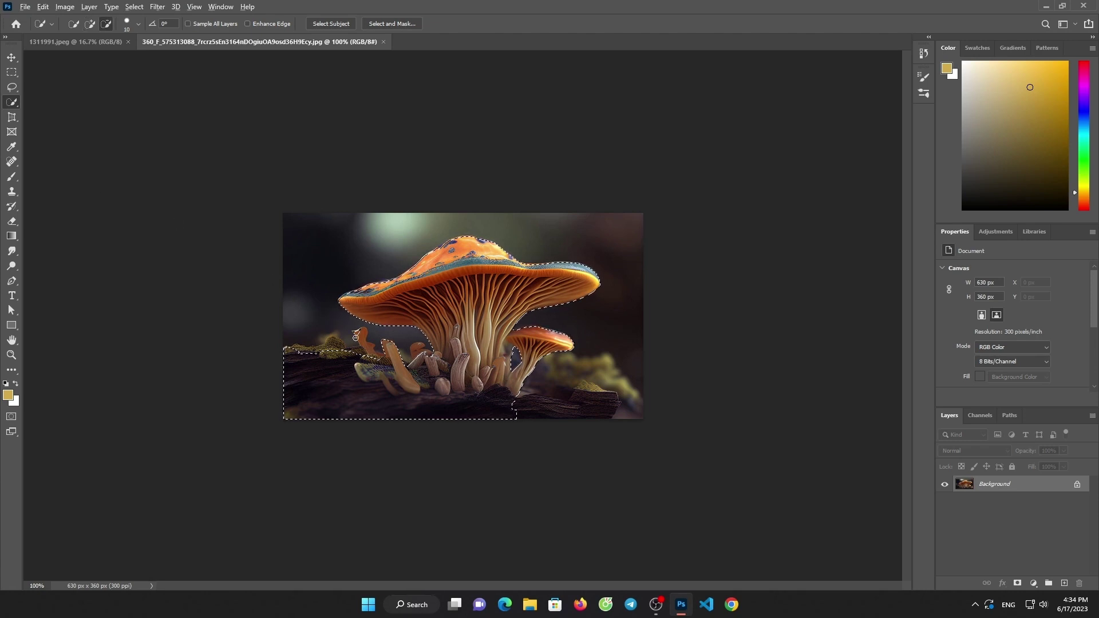
- Move the selected mushrooms into 1311991.jpeg and scale them up over the landscape centre
{"action": "key", "text": "v"}
{"action": "left_click_drag", "start_coordinate": [433, 248], "coordinate": [456, 343]}
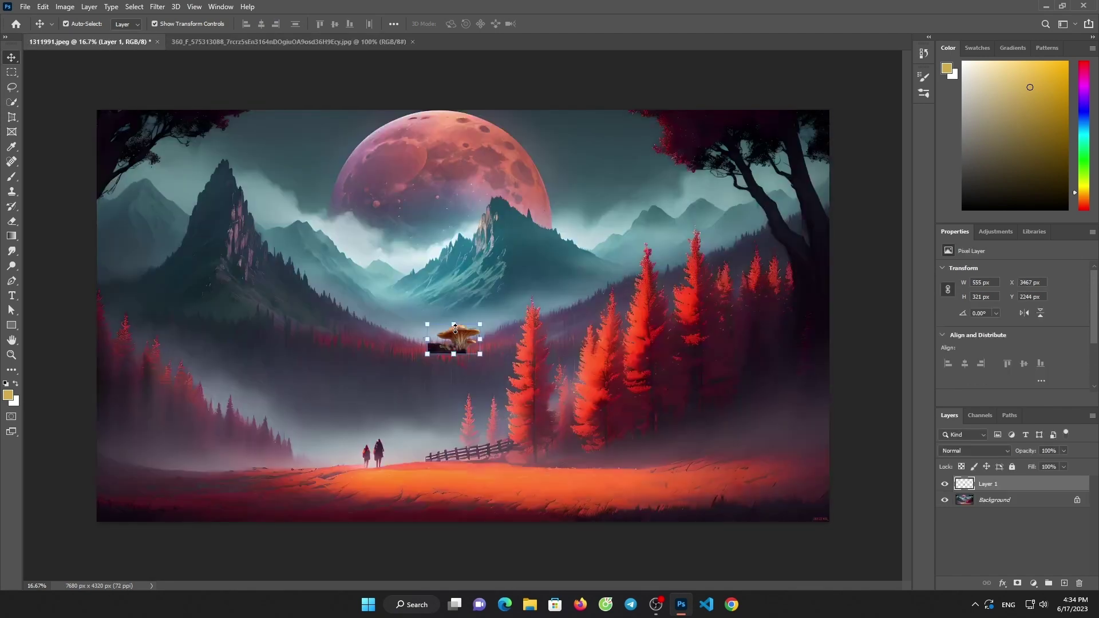
{"action": "left_click_drag", "start_coordinate": [456, 325], "coordinate": [455, 279]}
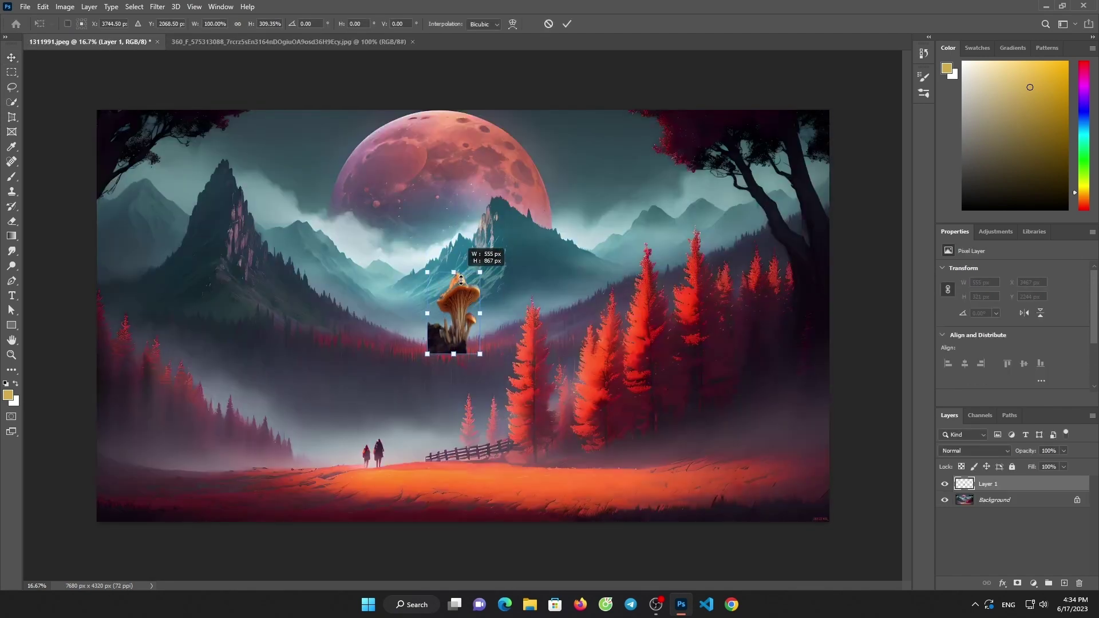
{"action": "left_click_drag", "start_coordinate": [480, 354], "coordinate": [590, 512]}
{"action": "left_click_drag", "start_coordinate": [513, 440], "coordinate": [377, 394]}
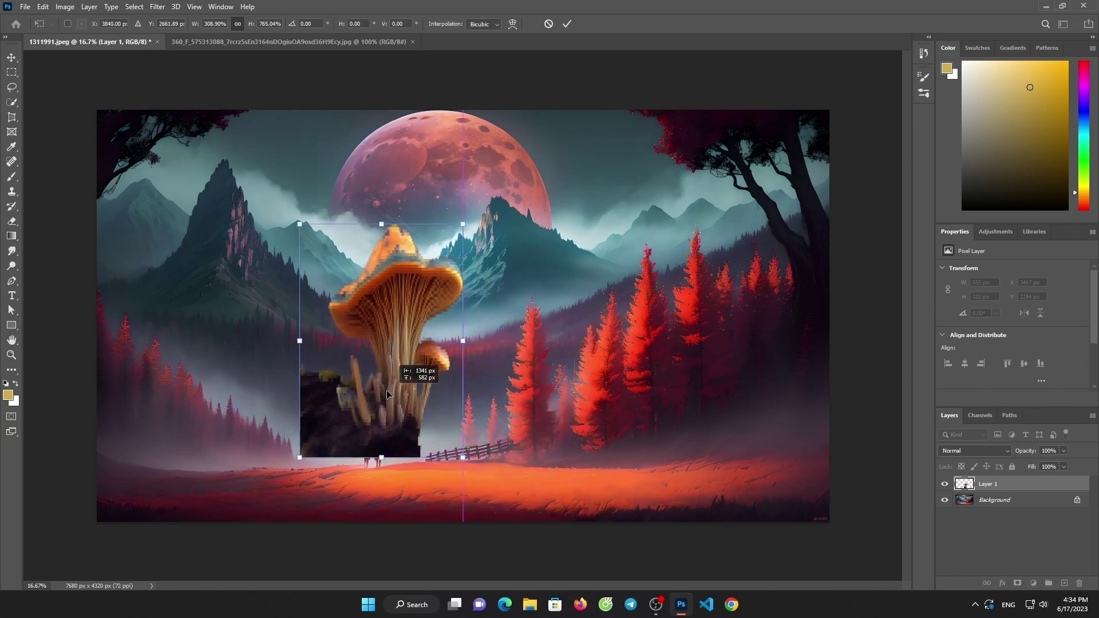
{"action": "left_click_drag", "start_coordinate": [454, 468], "coordinate": [487, 515]}
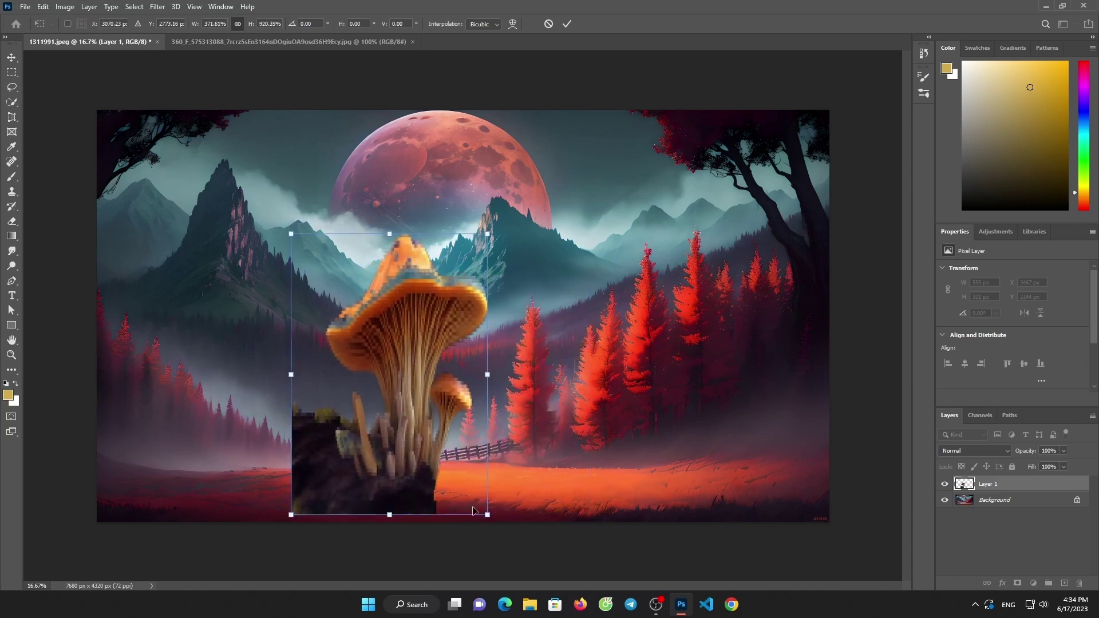
{"action": "left_click_drag", "start_coordinate": [392, 447], "coordinate": [388, 413]}
{"action": "left_click", "coordinate": [566, 24]}
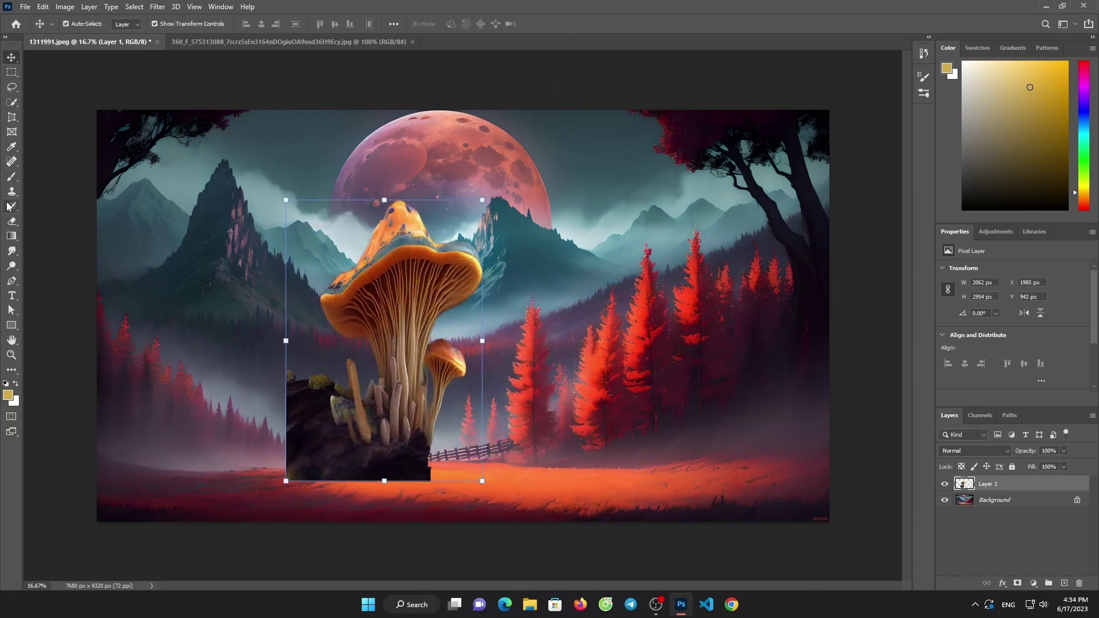
- Erase the dark log block beneath the mushrooms with an enlarged eraser brush
{"action": "left_click", "coordinate": [12, 223]}
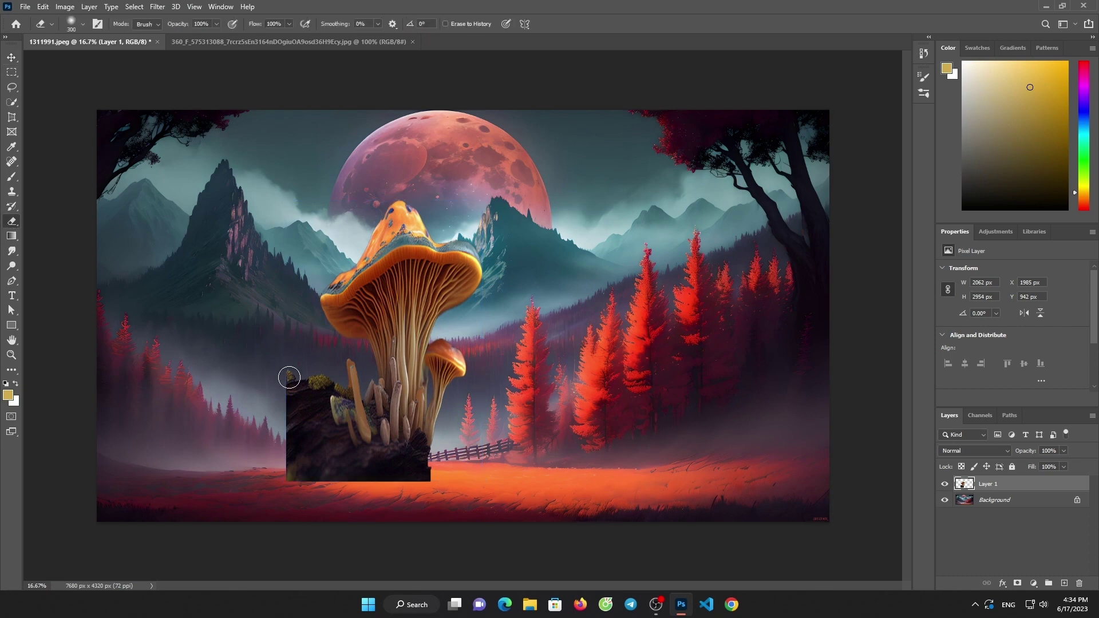
{"action": "key", "text": "bracketright"}
{"action": "key", "text": "bracketright"}
{"action": "key", "text": "bracketright"}
{"action": "mouse_move", "coordinate": [286, 385]}
{"action": "left_mouse_down"}
{"action": "mouse_move", "coordinate": [296, 483]}
{"action": "mouse_move", "coordinate": [284, 372]}
{"action": "mouse_move", "coordinate": [347, 373]}
{"action": "mouse_move", "coordinate": [338, 380]}
{"action": "mouse_move", "coordinate": [392, 490]}
{"action": "mouse_move", "coordinate": [337, 429]}
{"action": "mouse_move", "coordinate": [463, 439]}
{"action": "mouse_move", "coordinate": [392, 395]}
{"action": "mouse_move", "coordinate": [496, 460]}
{"action": "mouse_move", "coordinate": [414, 382]}
{"action": "left_mouse_up"}
{"action": "left_click", "coordinate": [331, 40]}
- Close the mushroom photo, open the white sneaker photo, and Select Subject on the sneaker
{"action": "left_click", "coordinate": [412, 42]}
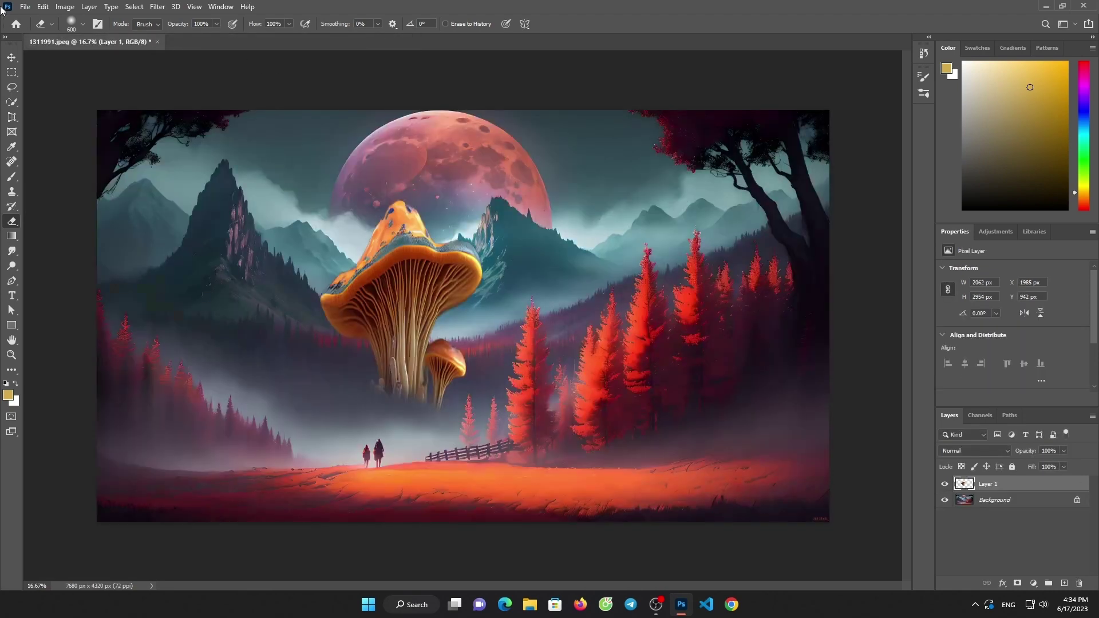
{"action": "left_click", "coordinate": [26, 6]}
{"action": "left_click", "coordinate": [27, 34]}
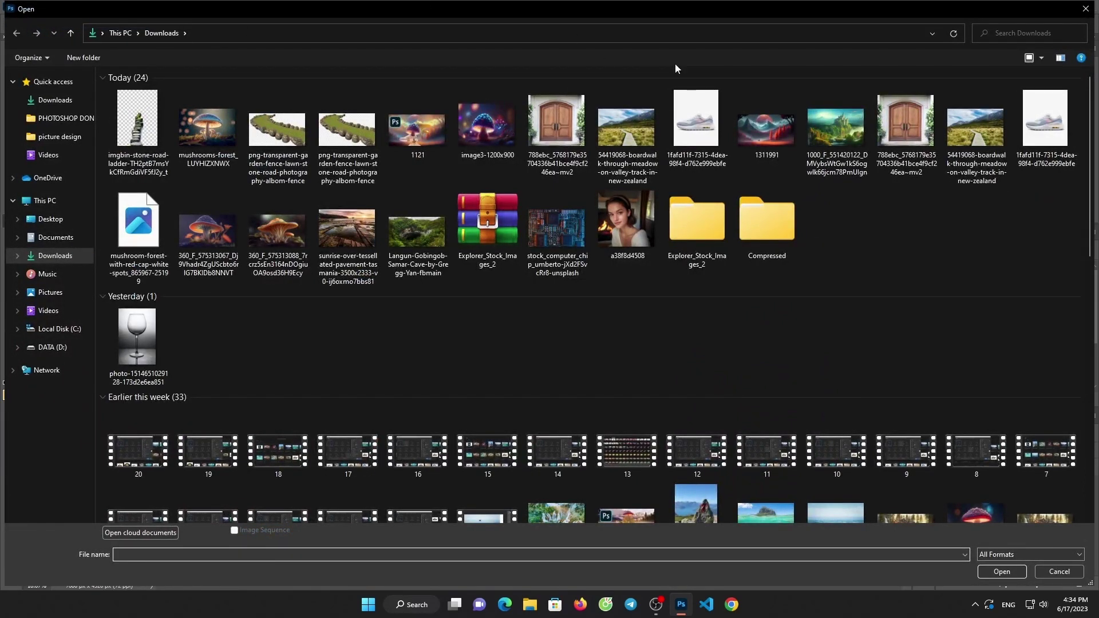
{"action": "double_click", "coordinate": [696, 113]}
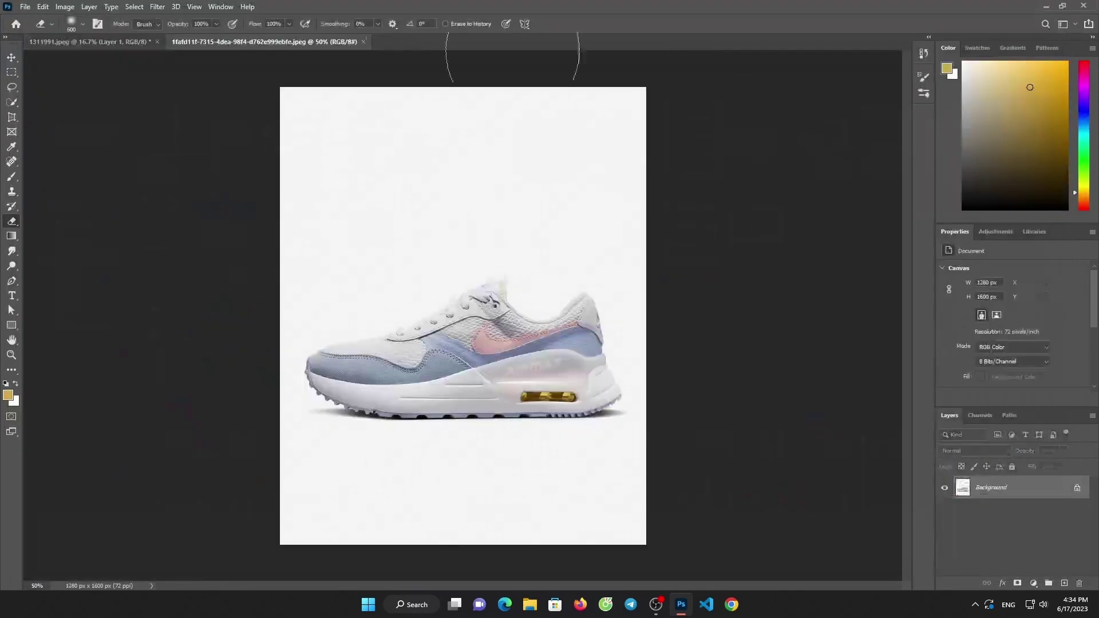
{"action": "left_click", "coordinate": [7, 104]}
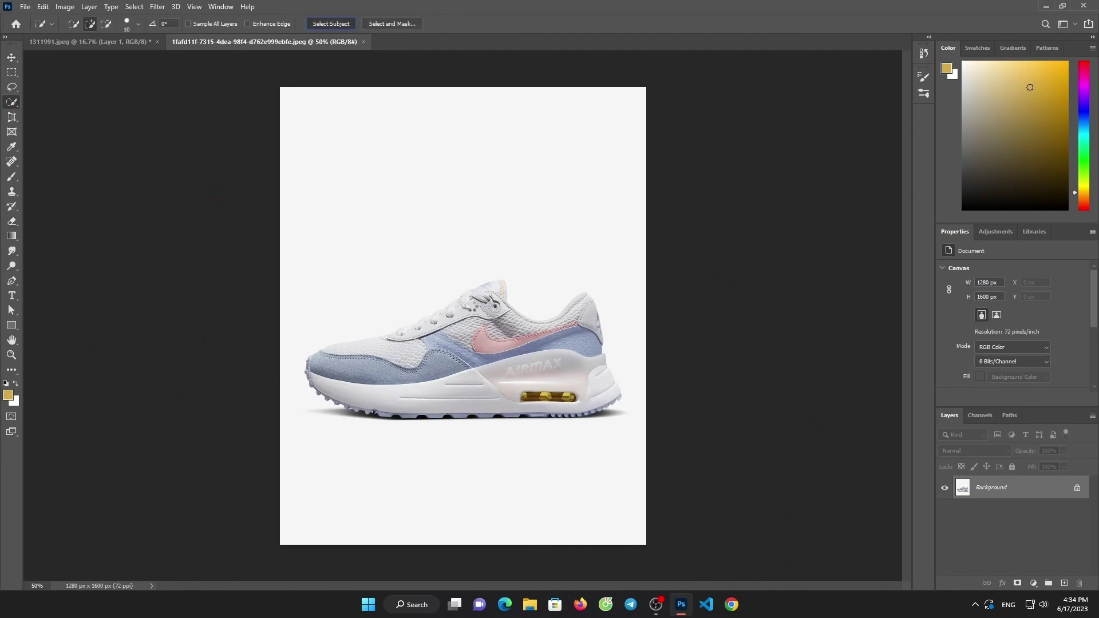
{"action": "left_click", "coordinate": [330, 23]}
- Move the sneaker into the landscape and position it on the ground below the mushroom
{"action": "left_click", "coordinate": [12, 57]}
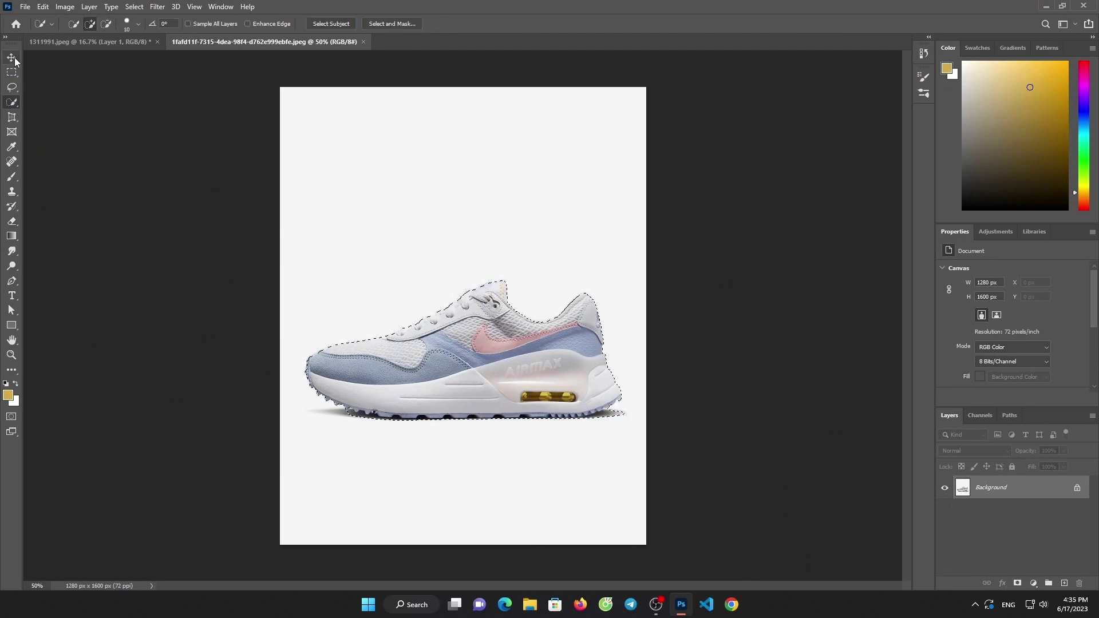
{"action": "mouse_move", "coordinate": [420, 346]}
{"action": "left_mouse_down"}
{"action": "mouse_move", "coordinate": [378, 355]}
{"action": "mouse_move", "coordinate": [394, 439]}
{"action": "mouse_move", "coordinate": [259, 341]}
{"action": "left_mouse_up"}
{"action": "key", "text": "ctrl+t"}
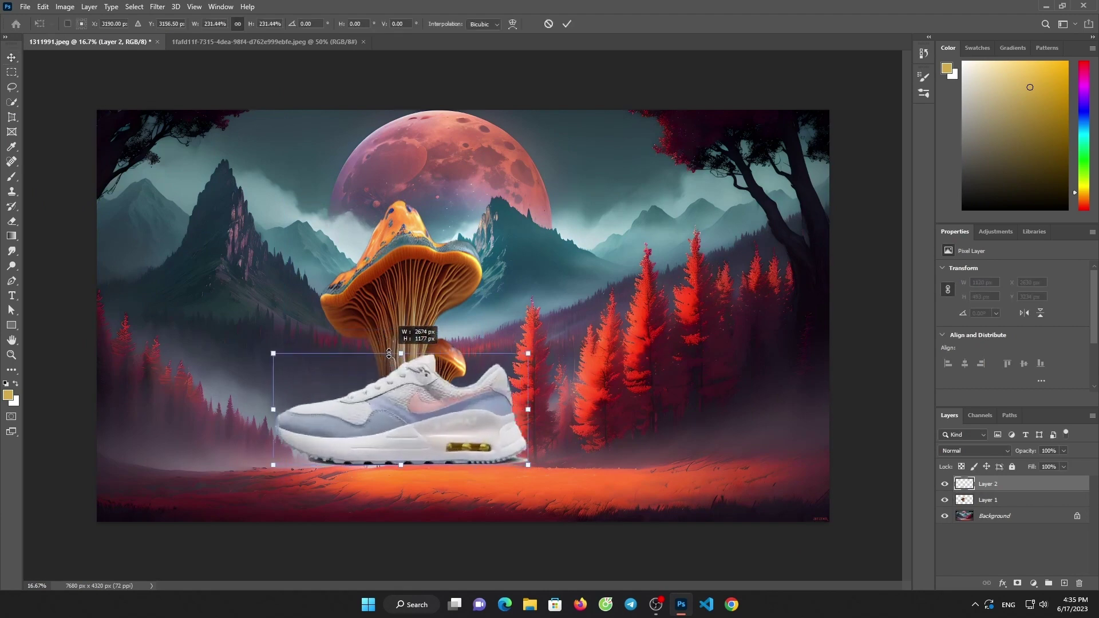
{"action": "mouse_move", "coordinate": [403, 359]}
{"action": "left_mouse_down"}
{"action": "mouse_move", "coordinate": [411, 397]}
{"action": "mouse_move", "coordinate": [396, 349]}
{"action": "left_mouse_up"}
{"action": "left_click", "coordinate": [566, 23]}
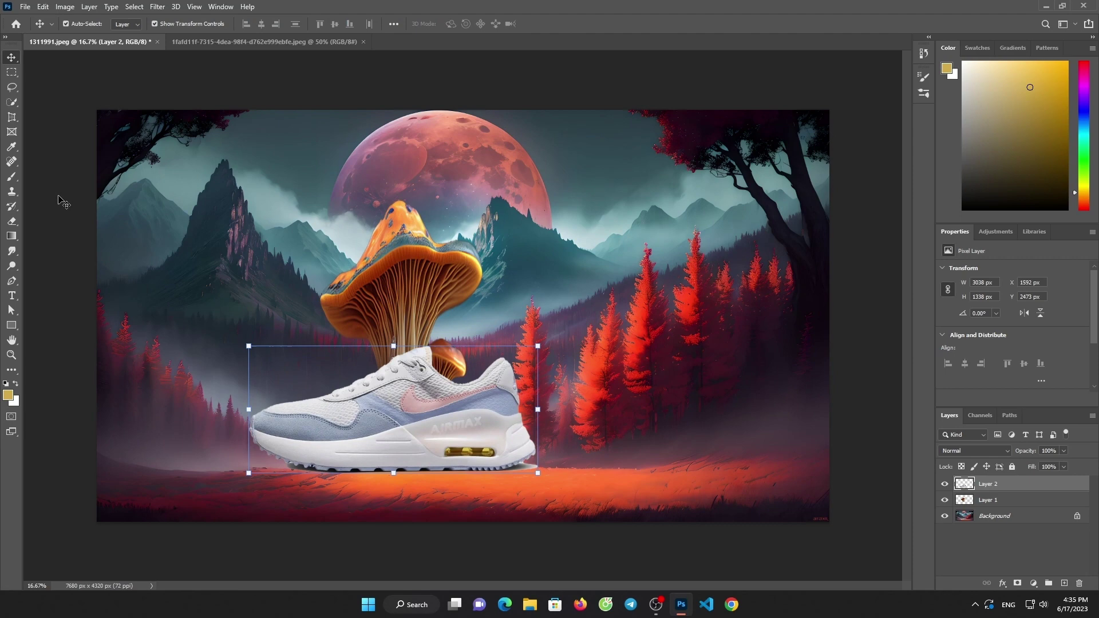
- Erase the shadow along the bottom of the sneaker's sole
{"action": "left_click", "coordinate": [10, 220]}
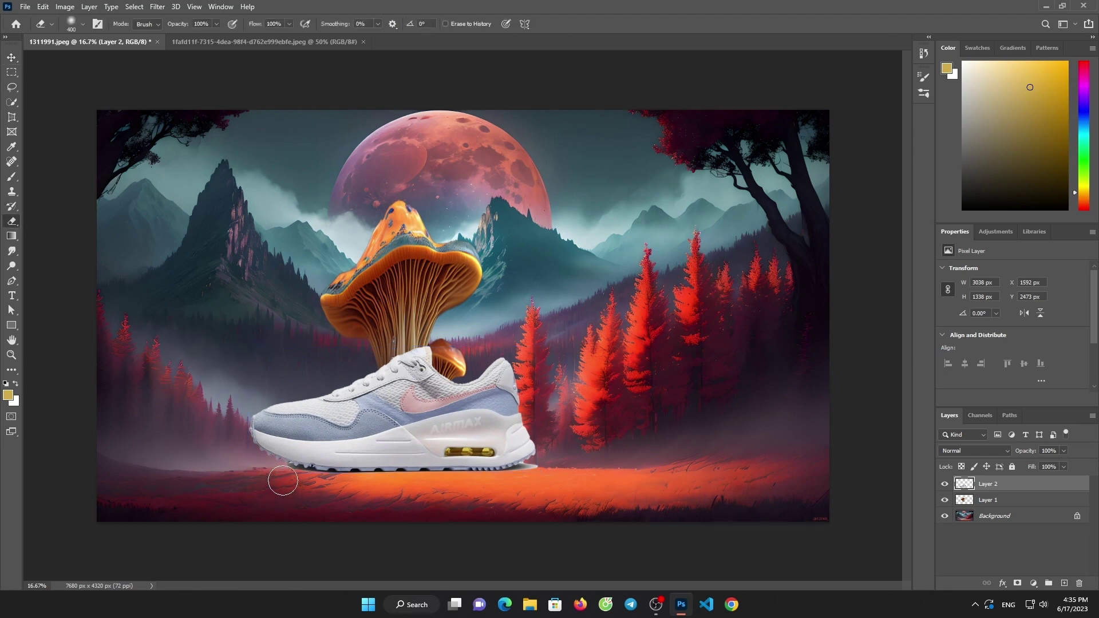
{"action": "left_click_drag", "start_coordinate": [288, 472], "coordinate": [339, 479]}
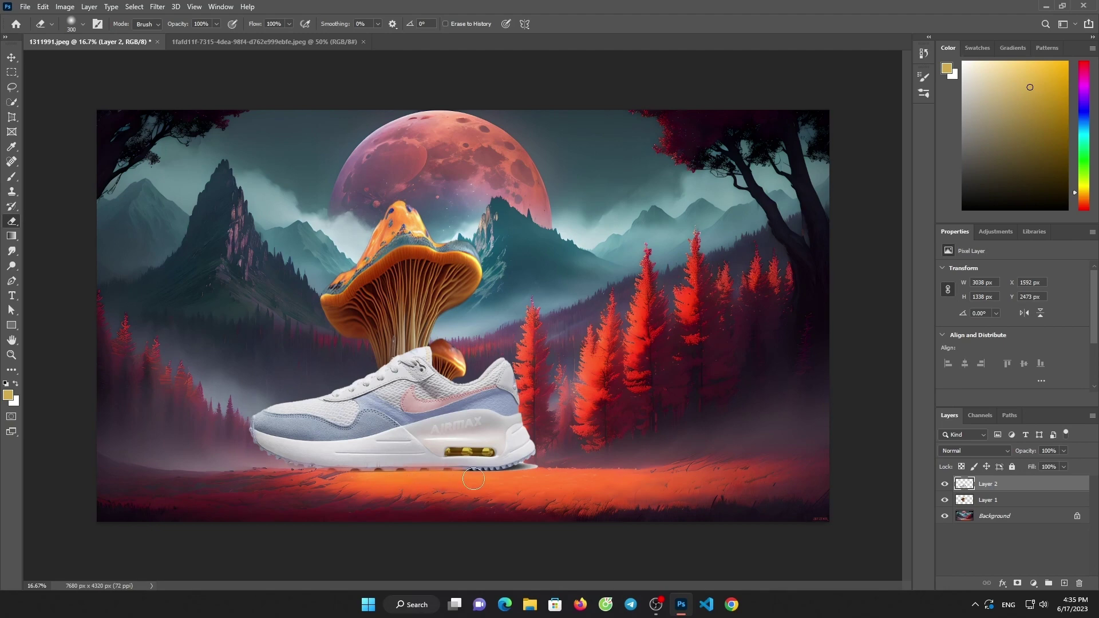
{"action": "left_click_drag", "start_coordinate": [473, 479], "coordinate": [520, 476]}
{"action": "left_click", "coordinate": [263, 42]}
- Close the sneaker photo, open the wooden door photo, and rectangle-select the door with its frame
{"action": "left_click", "coordinate": [363, 42]}
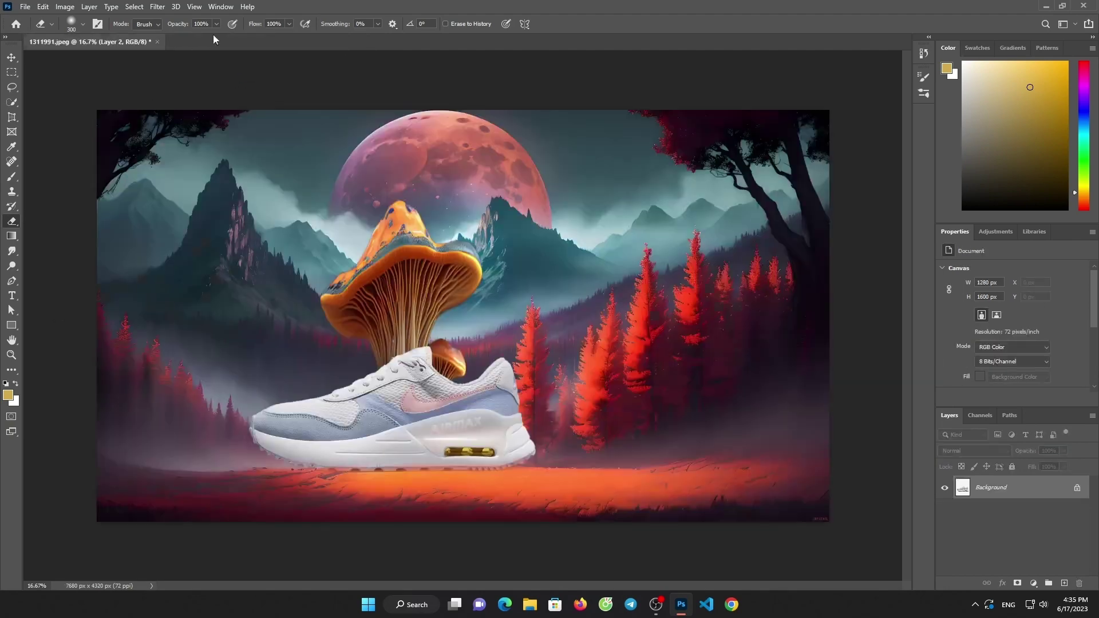
{"action": "left_click", "coordinate": [25, 6]}
{"action": "left_click", "coordinate": [26, 33]}
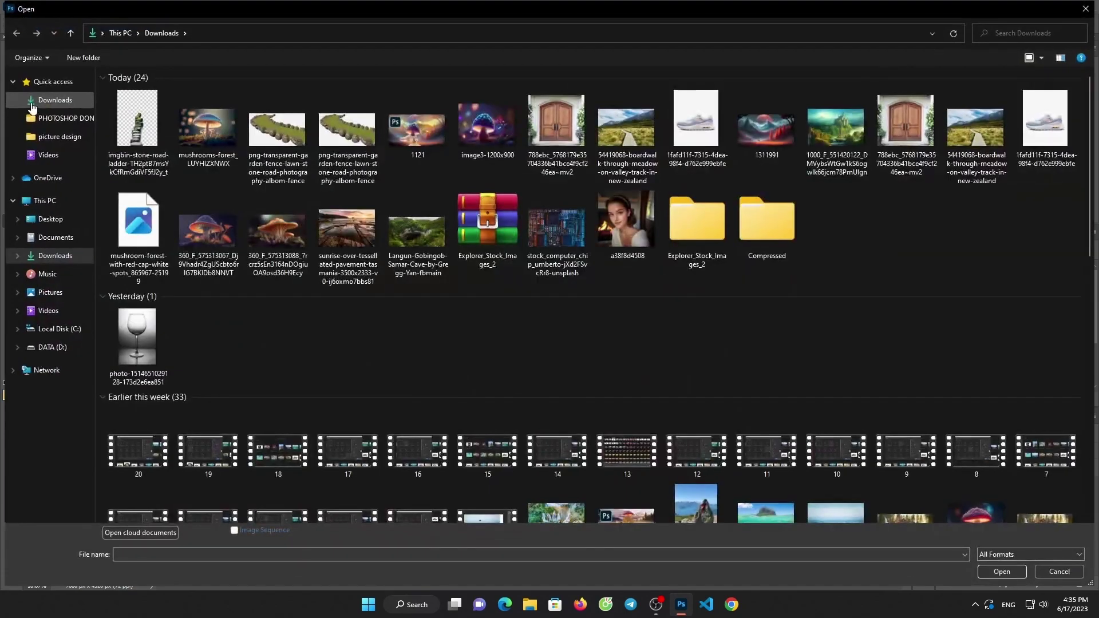
{"action": "double_click", "coordinate": [555, 123]}
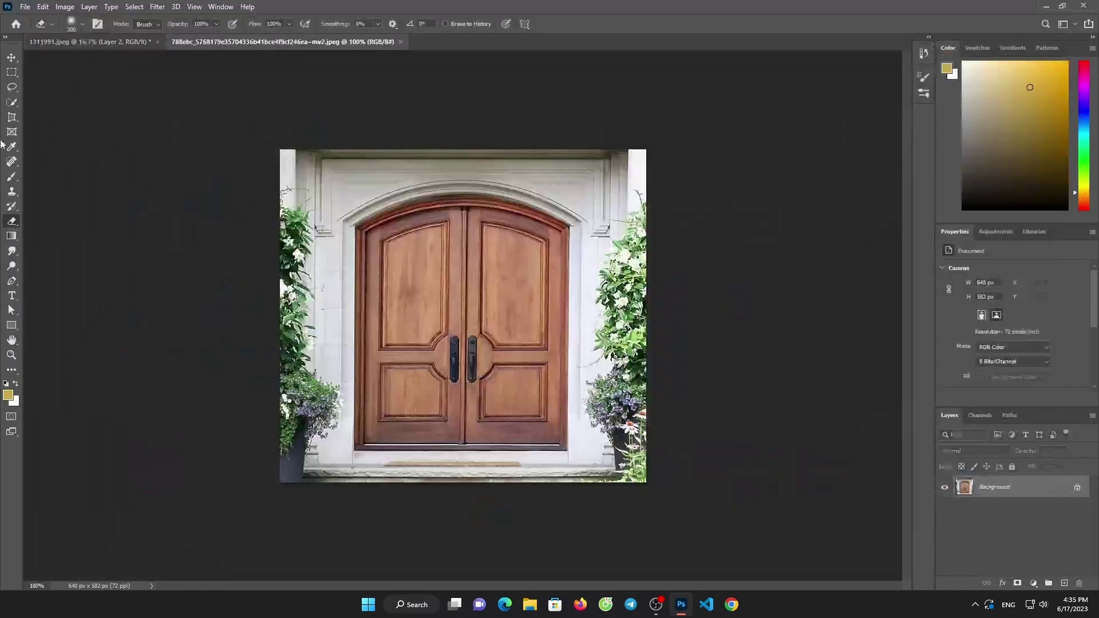
{"action": "left_click", "coordinate": [8, 76]}
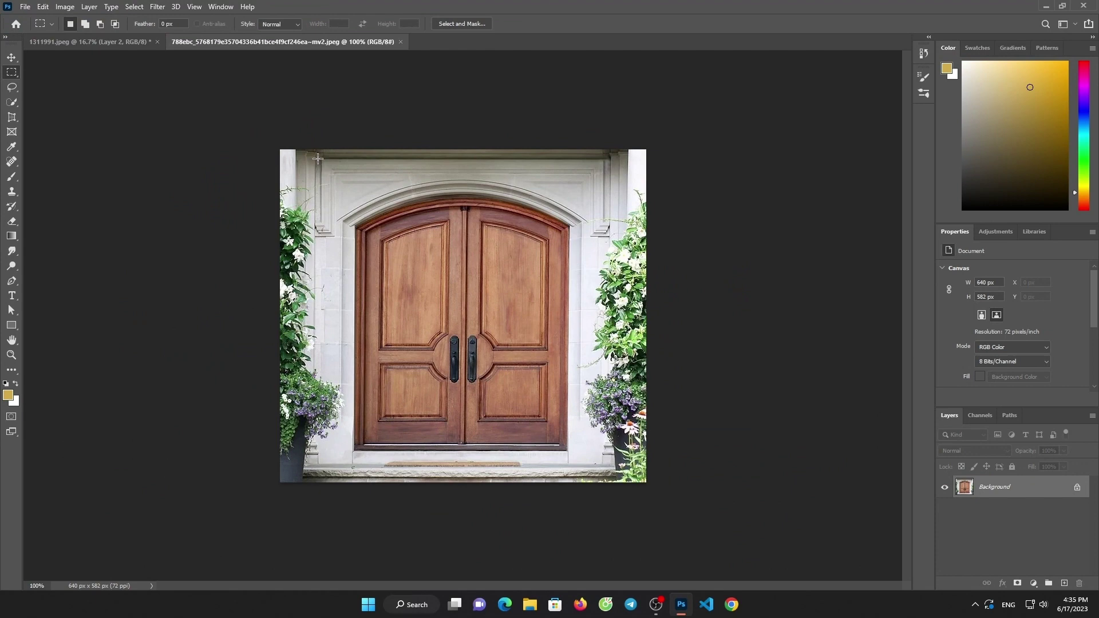
{"action": "left_click_drag", "start_coordinate": [316, 158], "coordinate": [613, 504]}
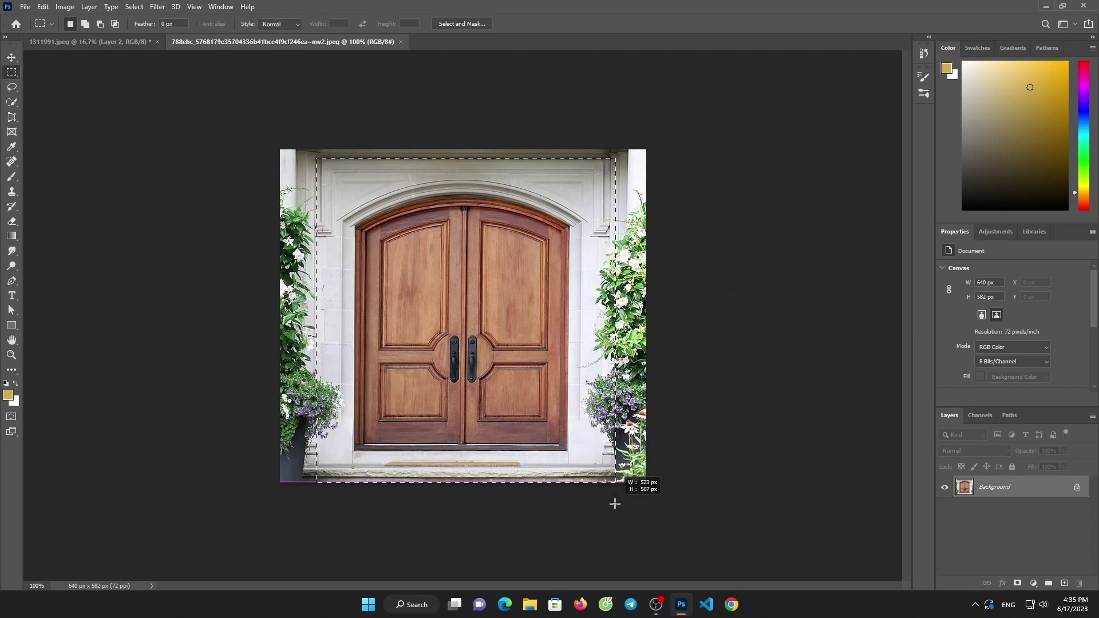
- Move the door into the composite and shrink it onto the sneaker's side
{"action": "left_click", "coordinate": [16, 60]}
{"action": "mouse_move", "coordinate": [398, 236]}
{"action": "left_mouse_down"}
{"action": "mouse_move", "coordinate": [127, 46]}
{"action": "mouse_move", "coordinate": [403, 406]}
{"action": "mouse_move", "coordinate": [412, 324]}
{"action": "left_mouse_up"}
{"action": "key", "text": "ctrl+t"}
{"action": "left_click_drag", "start_coordinate": [422, 374], "coordinate": [423, 402]}
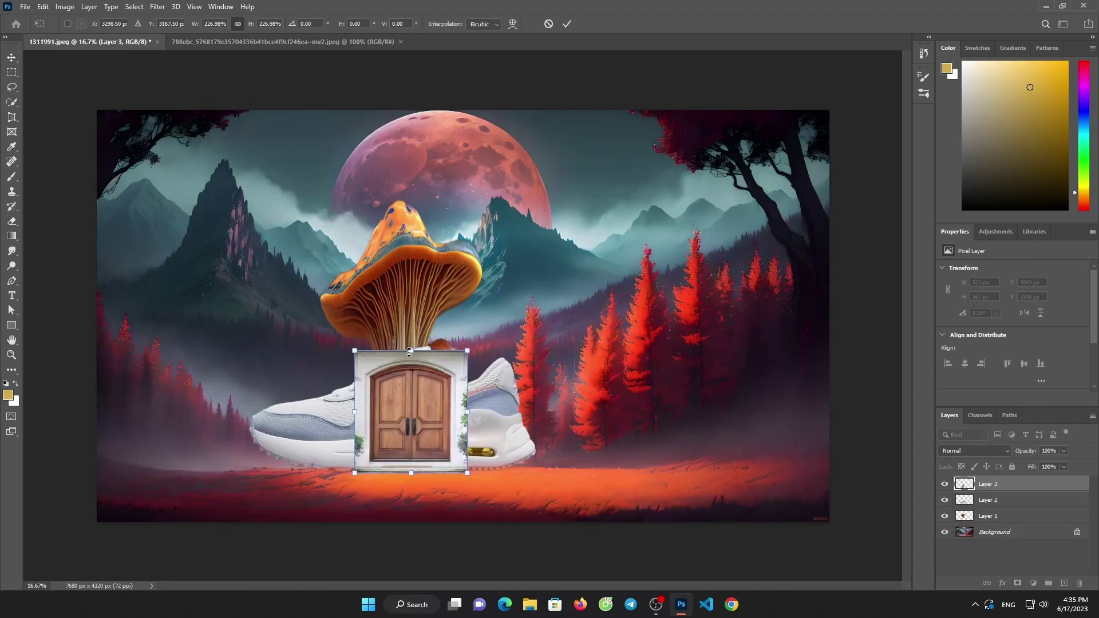
{"action": "left_click_drag", "start_coordinate": [408, 352], "coordinate": [415, 377]}
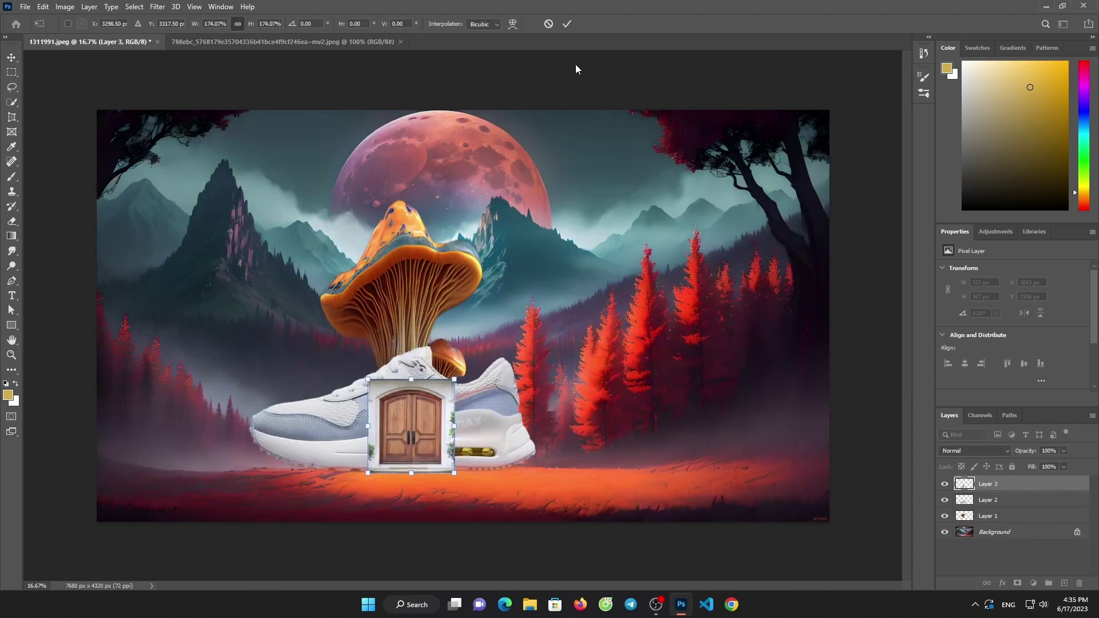
{"action": "left_click", "coordinate": [566, 23]}
- Erase the door frame's white left and right edges and the plant
{"action": "left_click", "coordinate": [11, 221]}
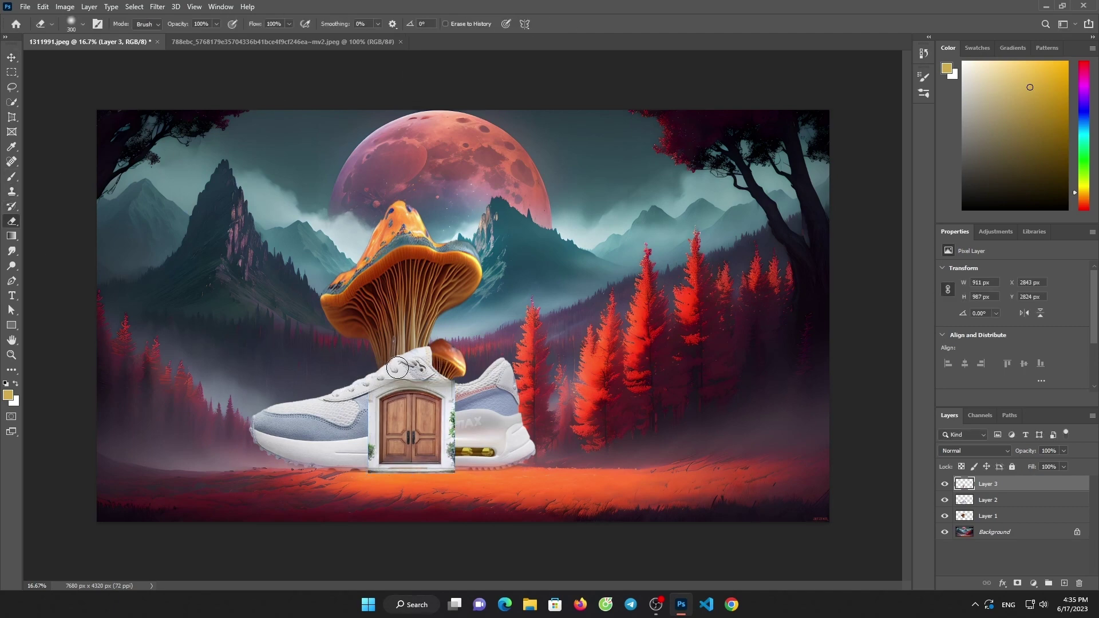
{"action": "left_click_drag", "start_coordinate": [436, 373], "coordinate": [450, 480]}
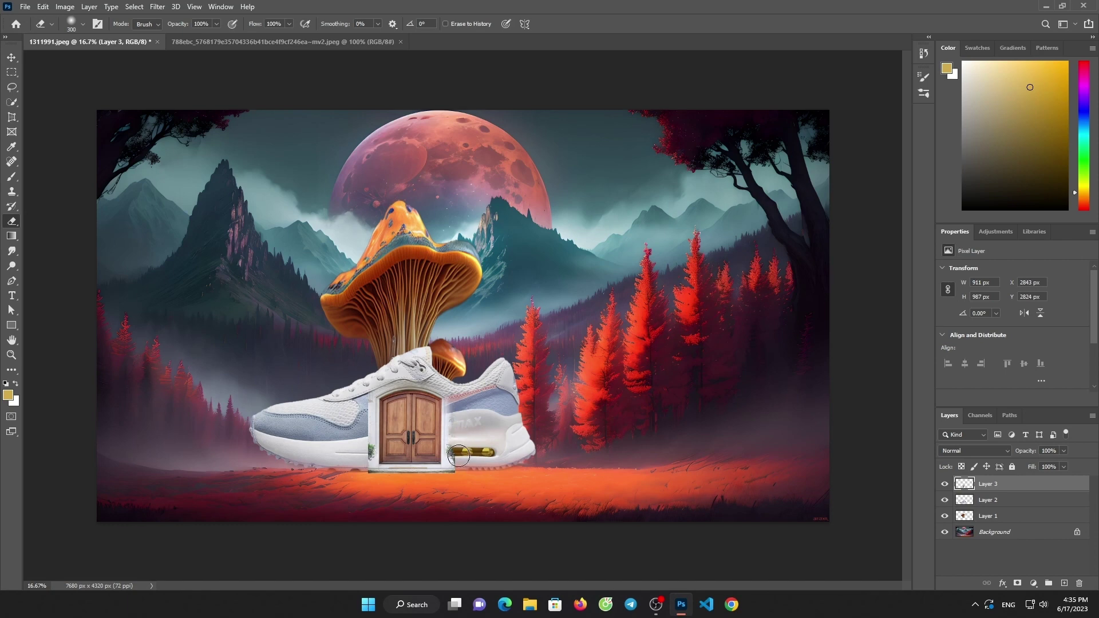
{"action": "left_click_drag", "start_coordinate": [371, 480], "coordinate": [369, 338]}
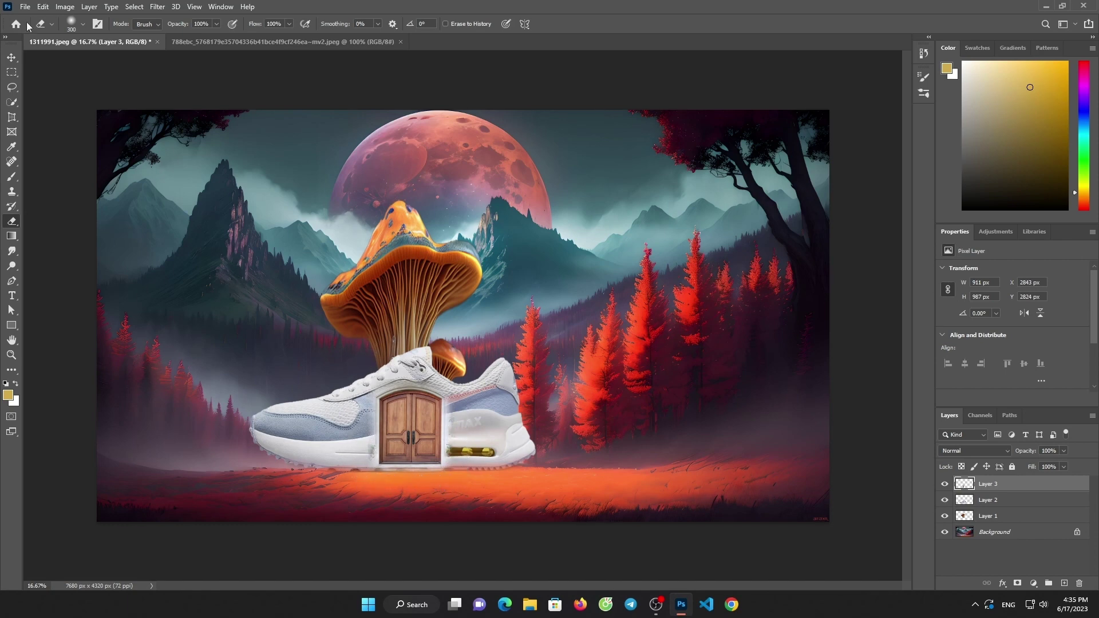
{"action": "left_click", "coordinate": [304, 39]}
- Close the door image, open the stone ladder image, and select the stones as subject
{"action": "left_click", "coordinate": [402, 42]}
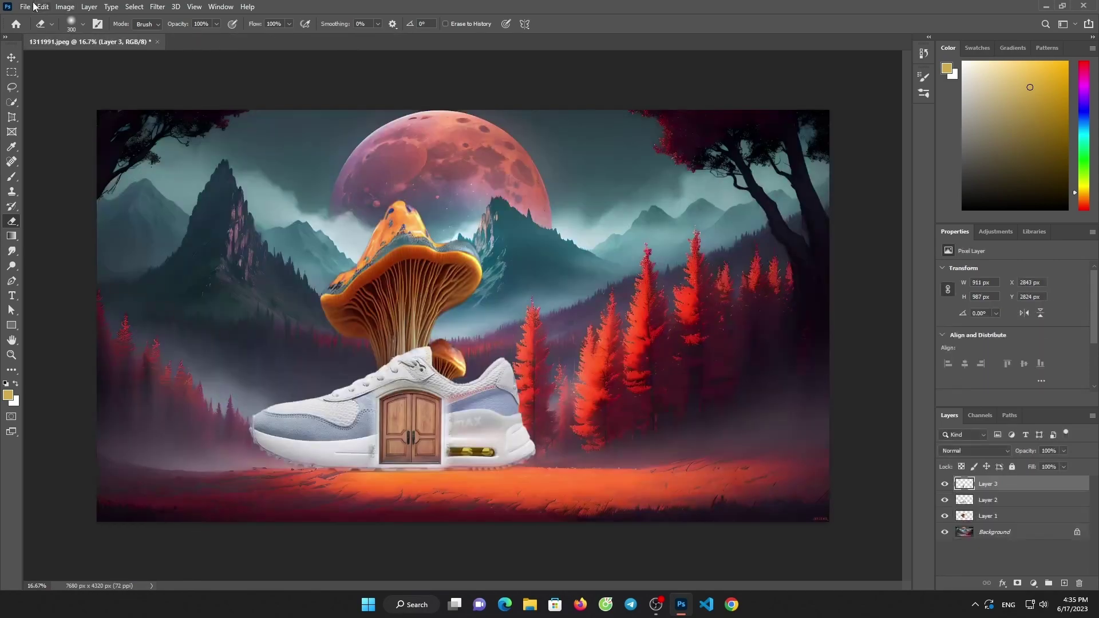
{"action": "left_click", "coordinate": [25, 7]}
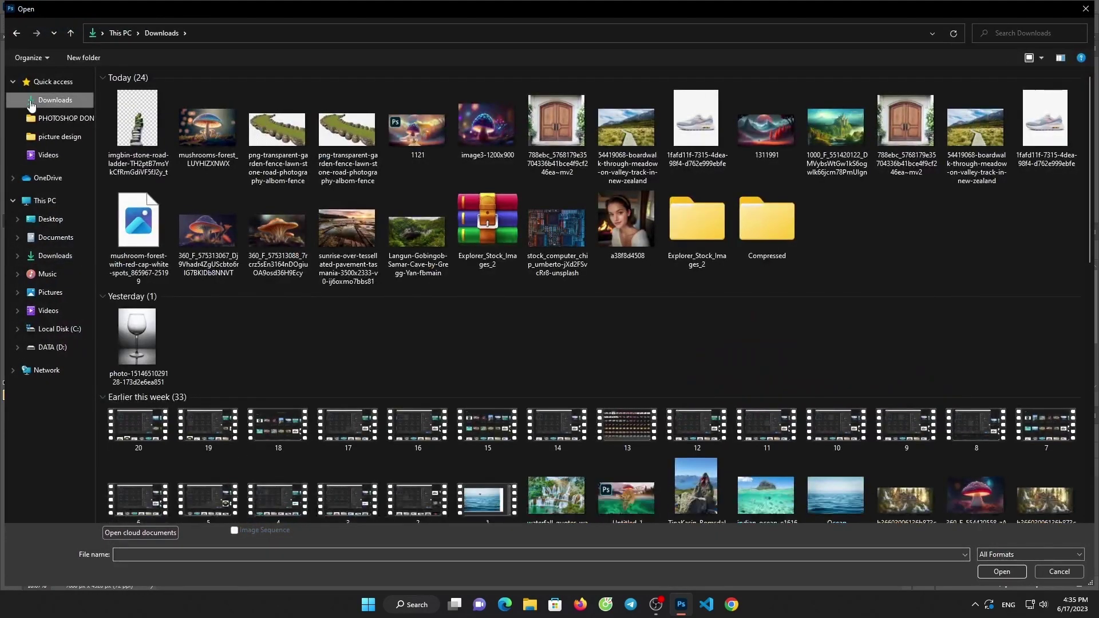
{"action": "double_click", "coordinate": [137, 120]}
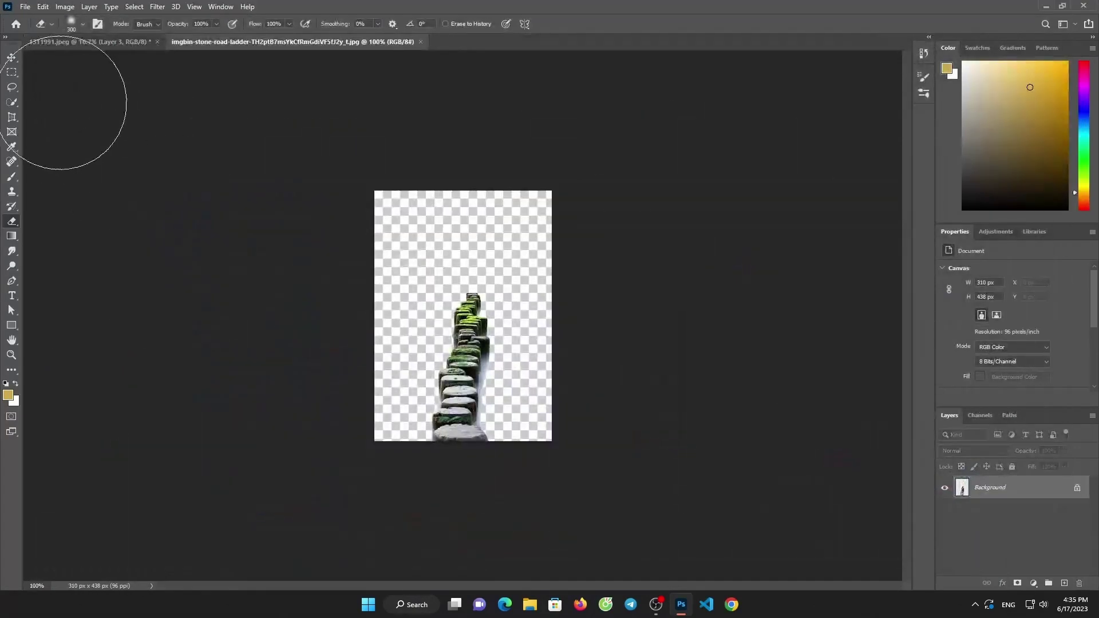
{"action": "left_click", "coordinate": [12, 103]}
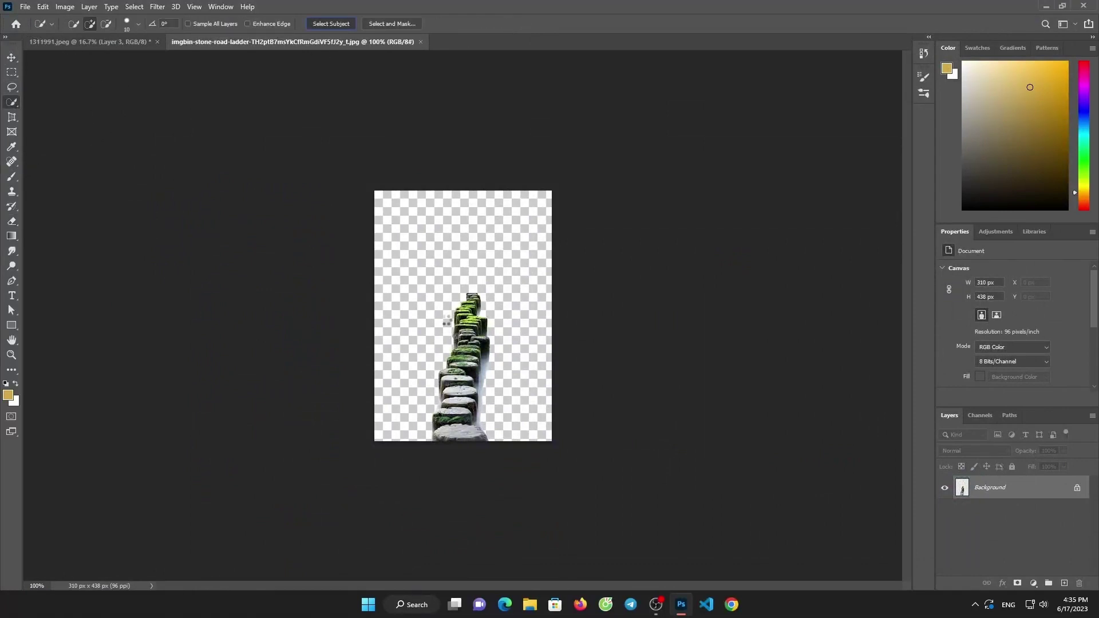
{"action": "left_click", "coordinate": [12, 57]}
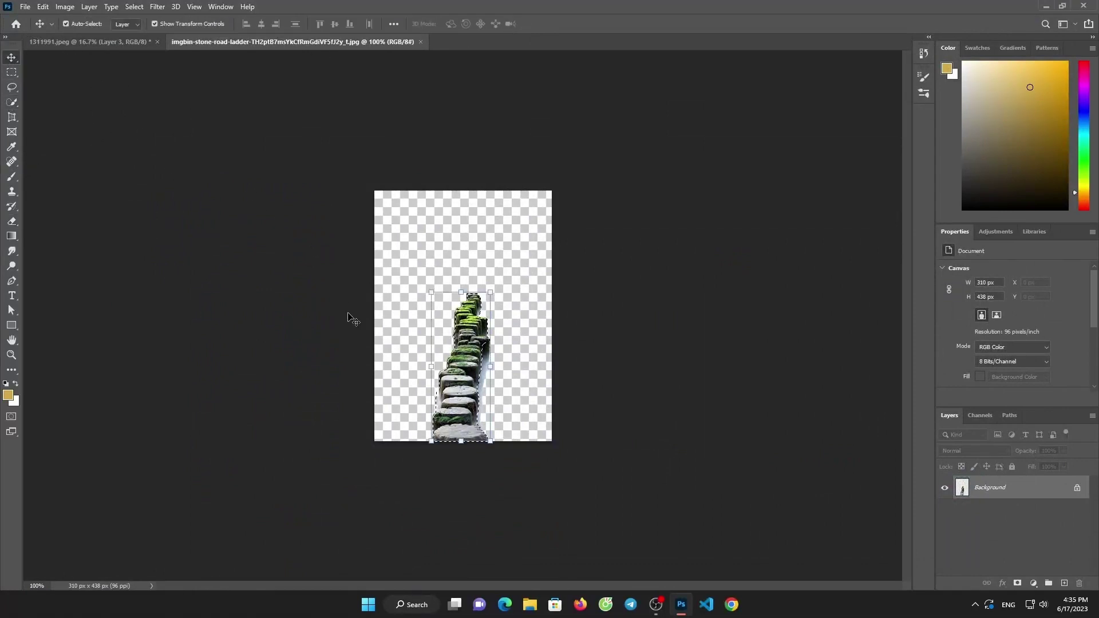
- Drag the stones into the landscape, transform them into wide flat steps, and close the ladder image
{"action": "left_click_drag", "start_coordinate": [445, 356], "coordinate": [56, 44]}
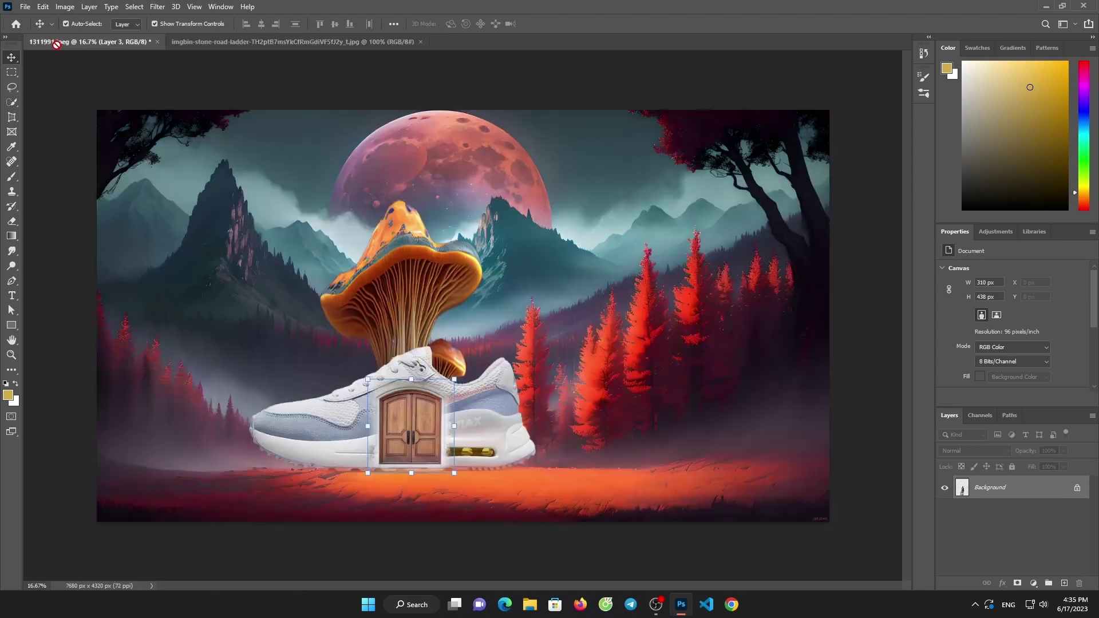
{"action": "mouse_move", "coordinate": [346, 430]}
{"action": "left_mouse_down"}
{"action": "mouse_move", "coordinate": [426, 473]}
{"action": "mouse_move", "coordinate": [423, 249]}
{"action": "left_mouse_up"}
{"action": "left_click_drag", "start_coordinate": [398, 367], "coordinate": [408, 393]}
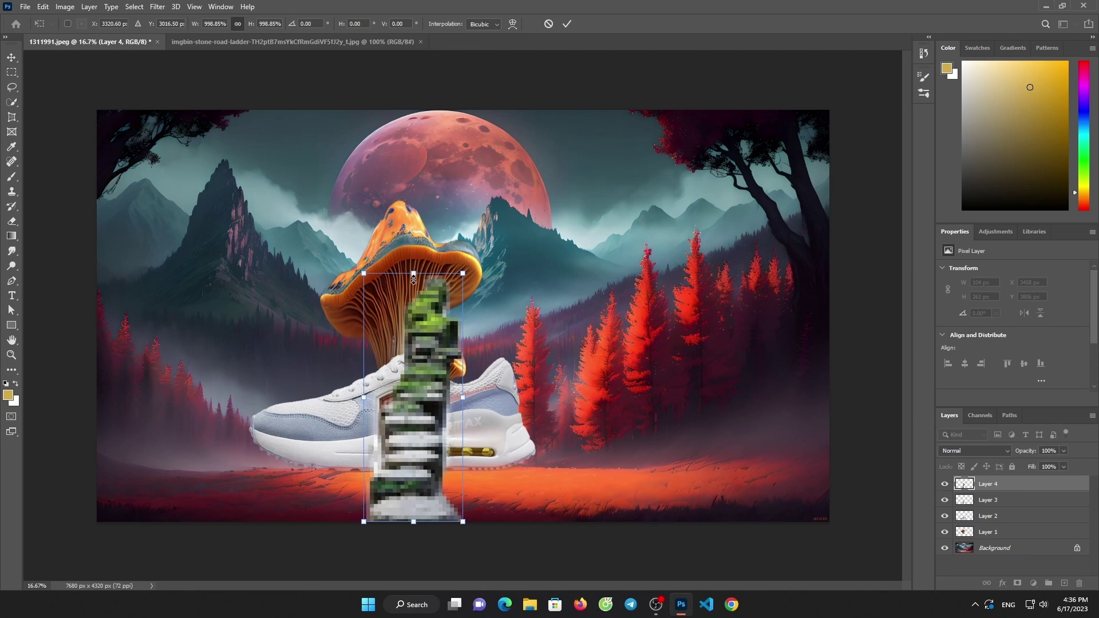
{"action": "left_click_drag", "start_coordinate": [413, 280], "coordinate": [413, 463]}
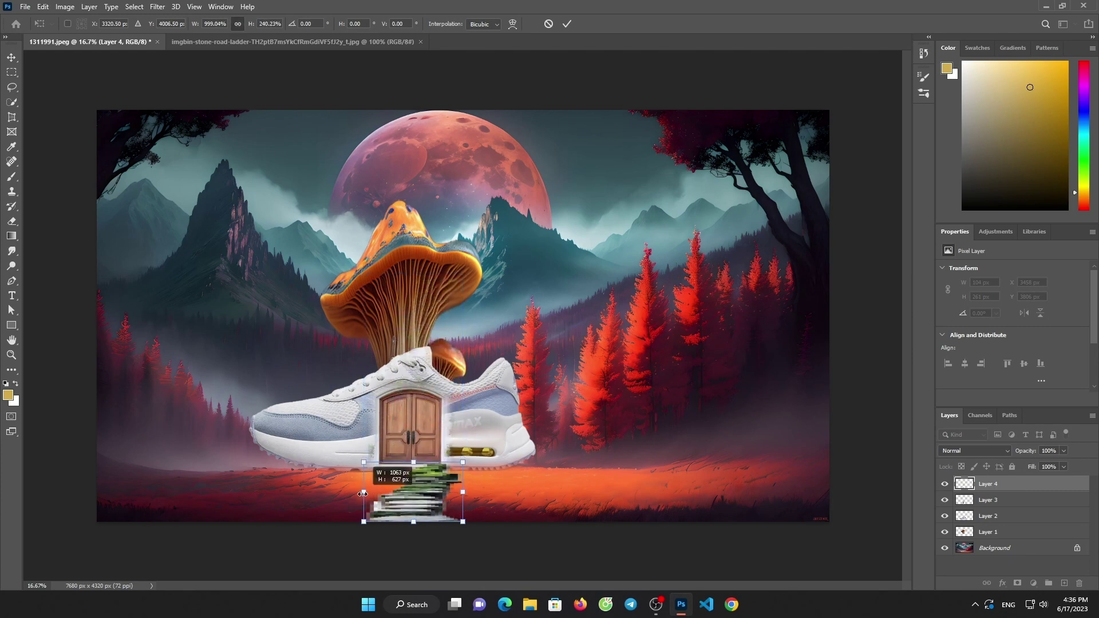
{"action": "left_click_drag", "start_coordinate": [363, 493], "coordinate": [256, 491]}
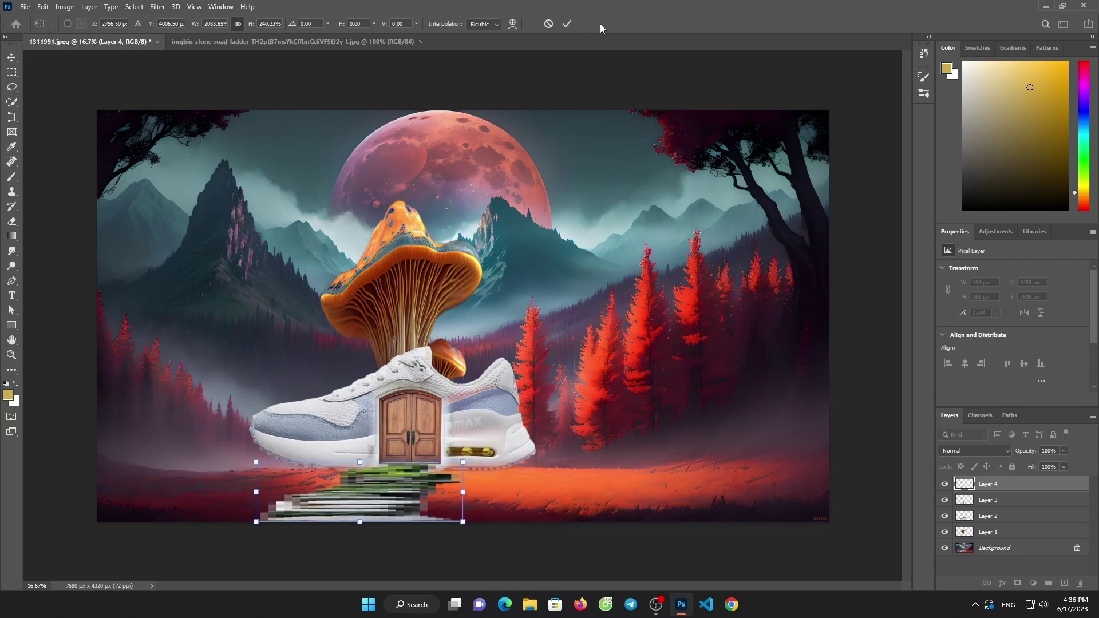
{"action": "left_click", "coordinate": [566, 24]}
{"action": "left_click", "coordinate": [396, 42]}
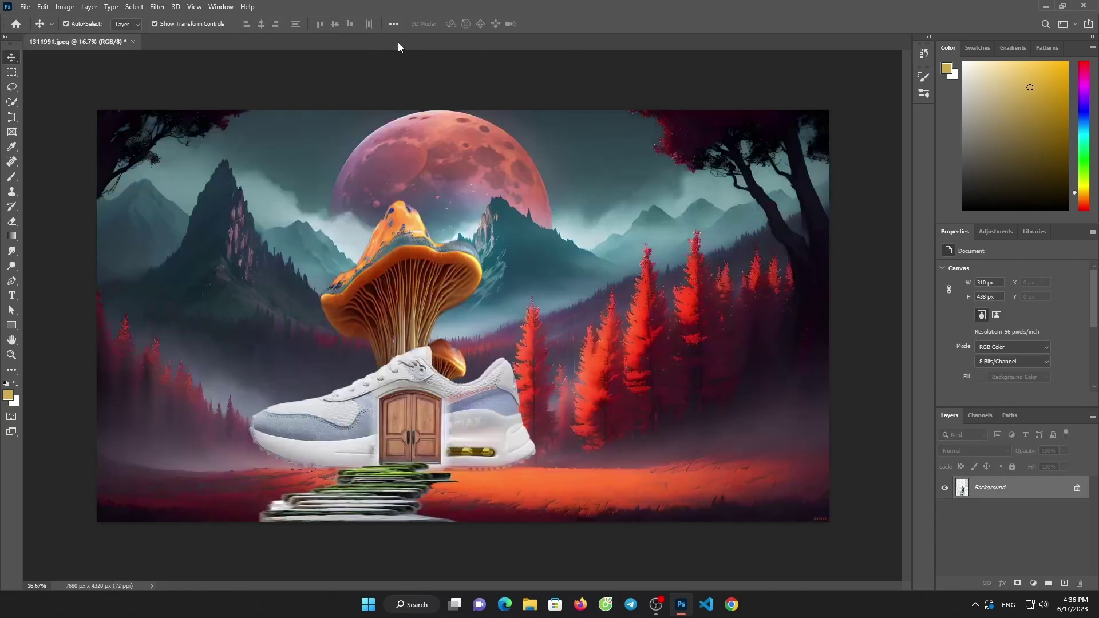
- Open Fence.png and drag the fence into the composite as a new layer
{"action": "left_click", "coordinate": [21, 7]}
{"action": "left_click", "coordinate": [34, 32]}
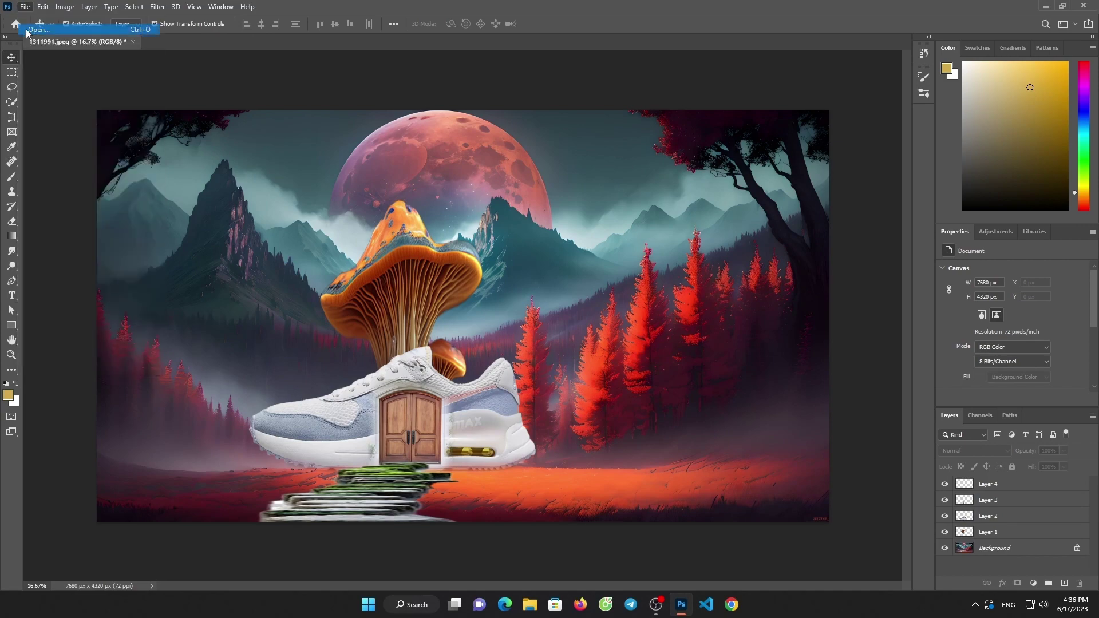
{"action": "scroll", "coordinate": [485, 265], "scroll_direction": "down", "scroll_amount": 15}
{"action": "double_click", "coordinate": [207, 492]}
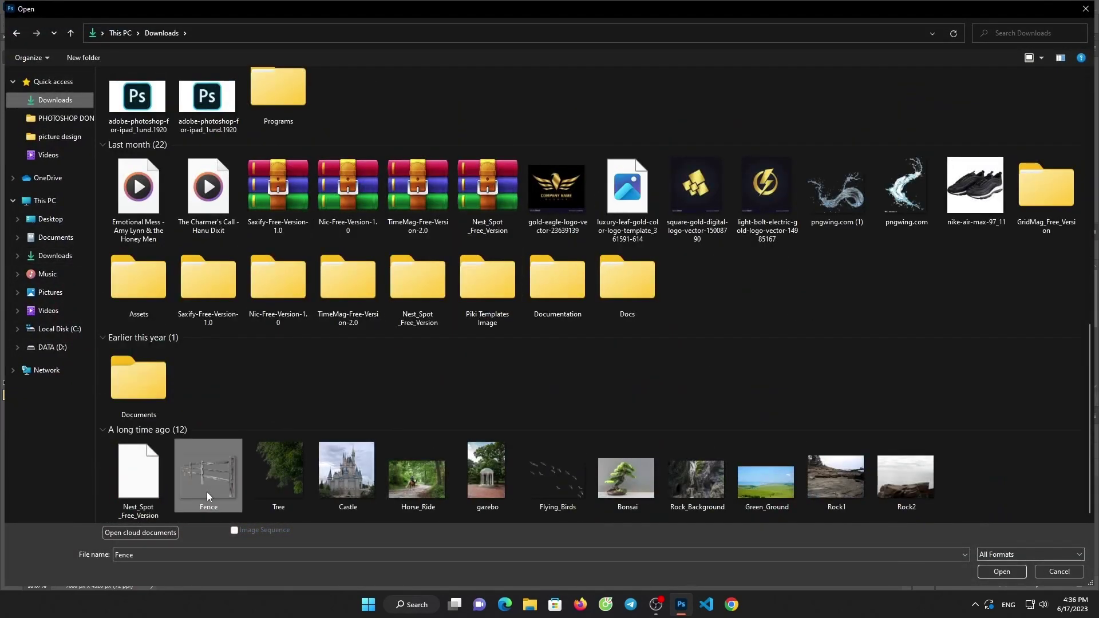
{"action": "left_click_drag", "start_coordinate": [430, 210], "coordinate": [709, 390]}
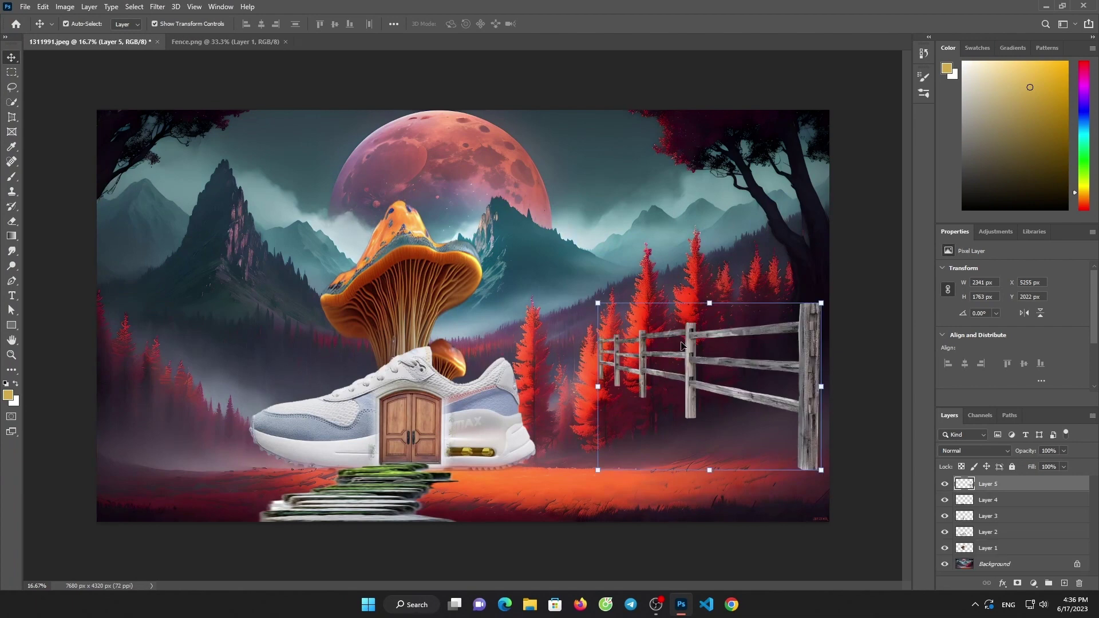
- Reshape the fence with a Perspective transform so it recedes toward the sneaker on the grass
{"action": "key", "text": "ctrl+t"}
{"action": "right_click", "coordinate": [691, 336]}
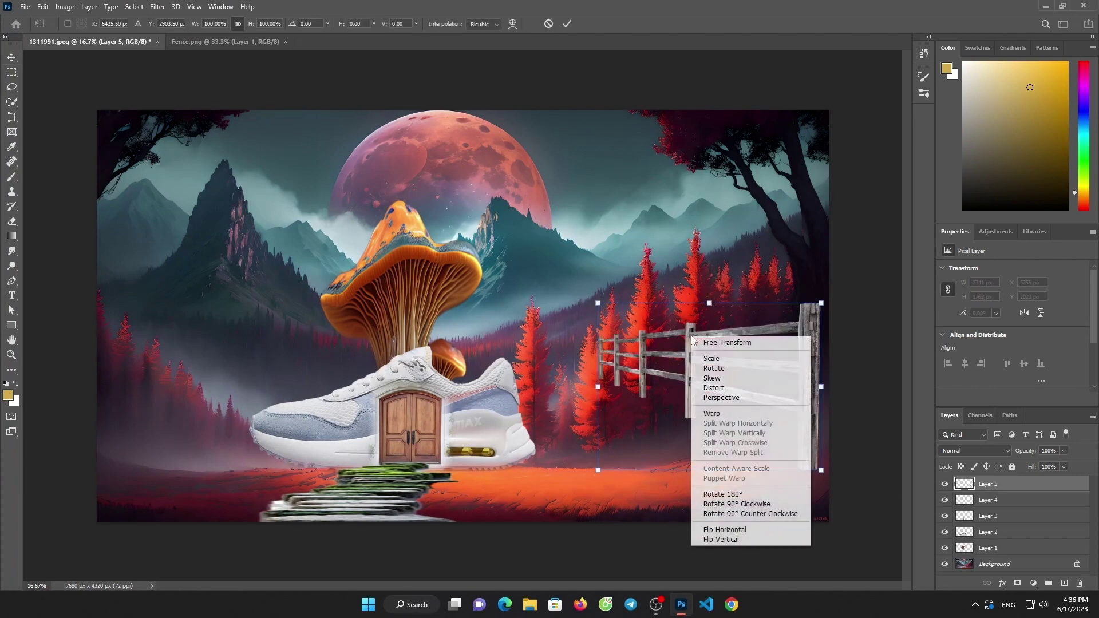
{"action": "left_click", "coordinate": [714, 390]}
{"action": "left_click_drag", "start_coordinate": [597, 305], "coordinate": [494, 243]}
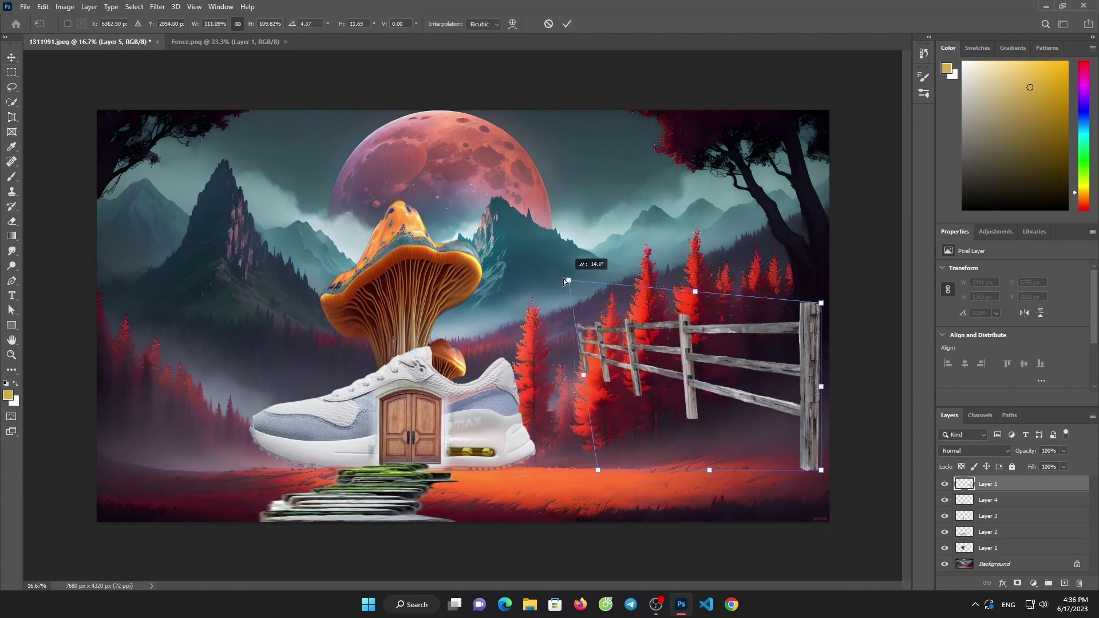
{"action": "left_click_drag", "start_coordinate": [598, 470], "coordinate": [507, 611]}
{"action": "left_click_drag", "start_coordinate": [693, 350], "coordinate": [702, 402]}
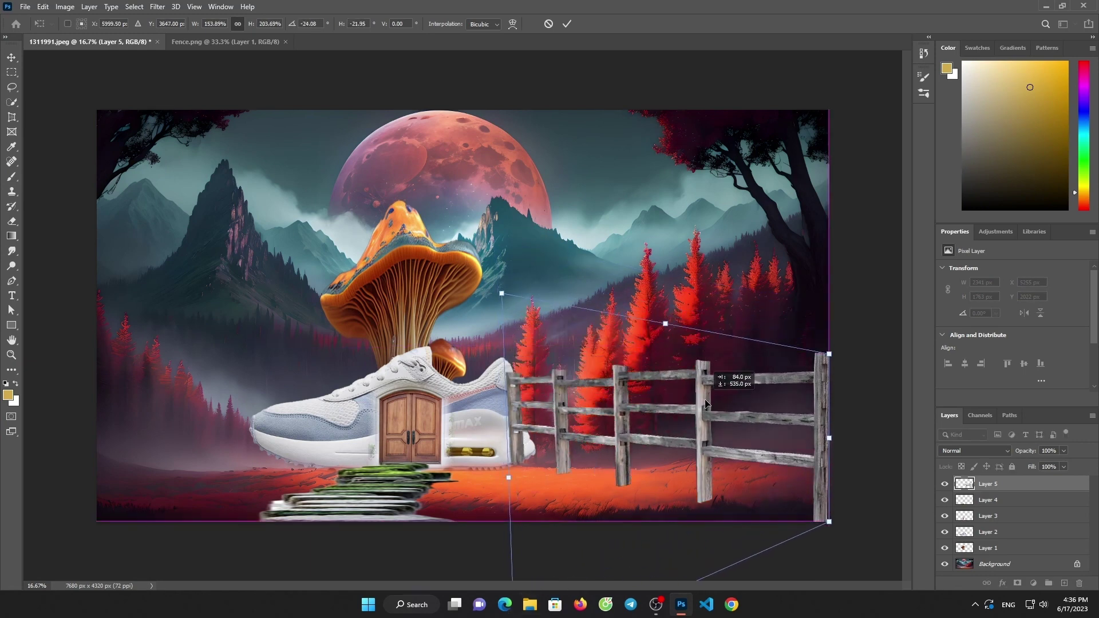
{"action": "scroll", "coordinate": [719, 402], "scroll_direction": "down", "scroll_amount": 3}
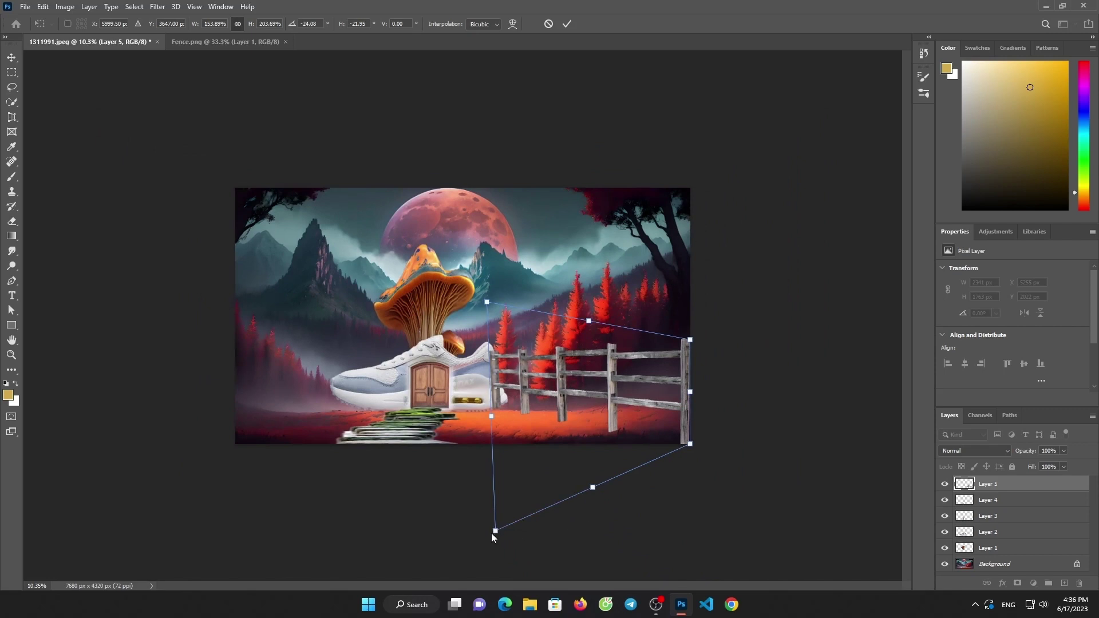
{"action": "left_click_drag", "start_coordinate": [496, 533], "coordinate": [501, 557]}
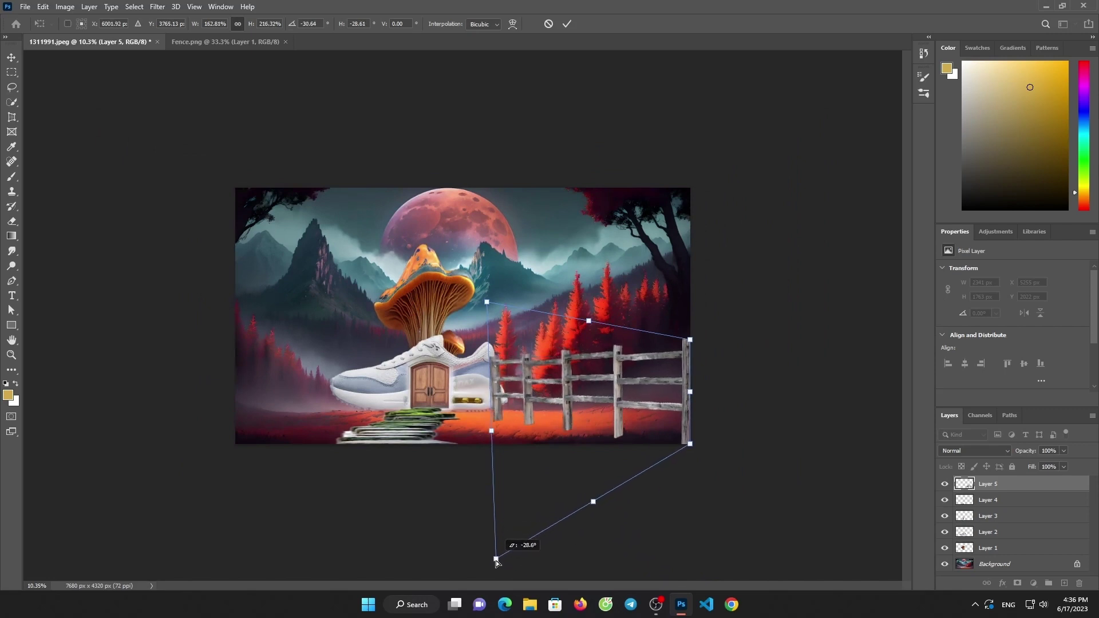
{"action": "mouse_move", "coordinate": [688, 373]}
{"action": "left_mouse_down"}
{"action": "mouse_move", "coordinate": [690, 344]}
{"action": "mouse_move", "coordinate": [693, 371]}
{"action": "mouse_move", "coordinate": [671, 376]}
{"action": "mouse_move", "coordinate": [690, 355]}
{"action": "left_mouse_up"}
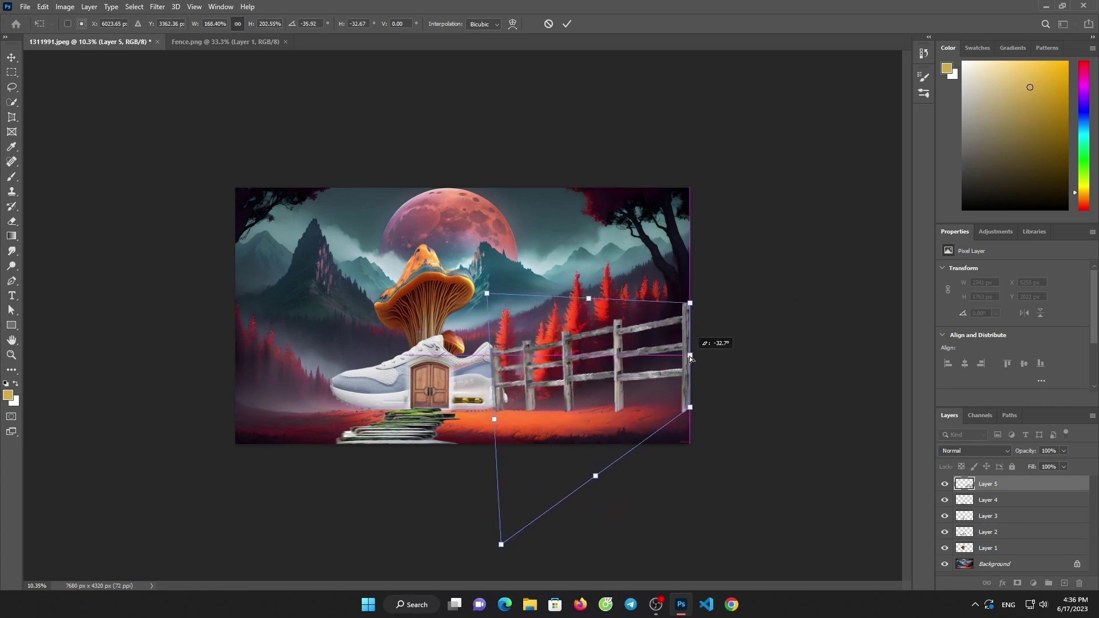
{"action": "left_click", "coordinate": [568, 23]}
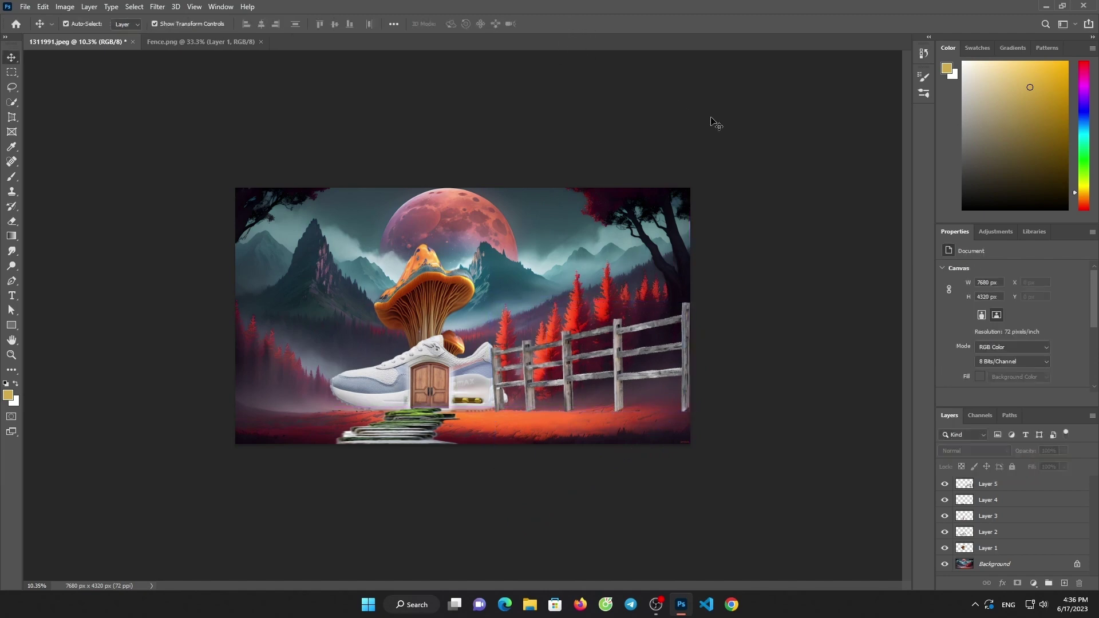
- Activate the Eraser on fence Layer 5, zoom in, and close Fence.png
{"action": "left_click", "coordinate": [14, 222]}
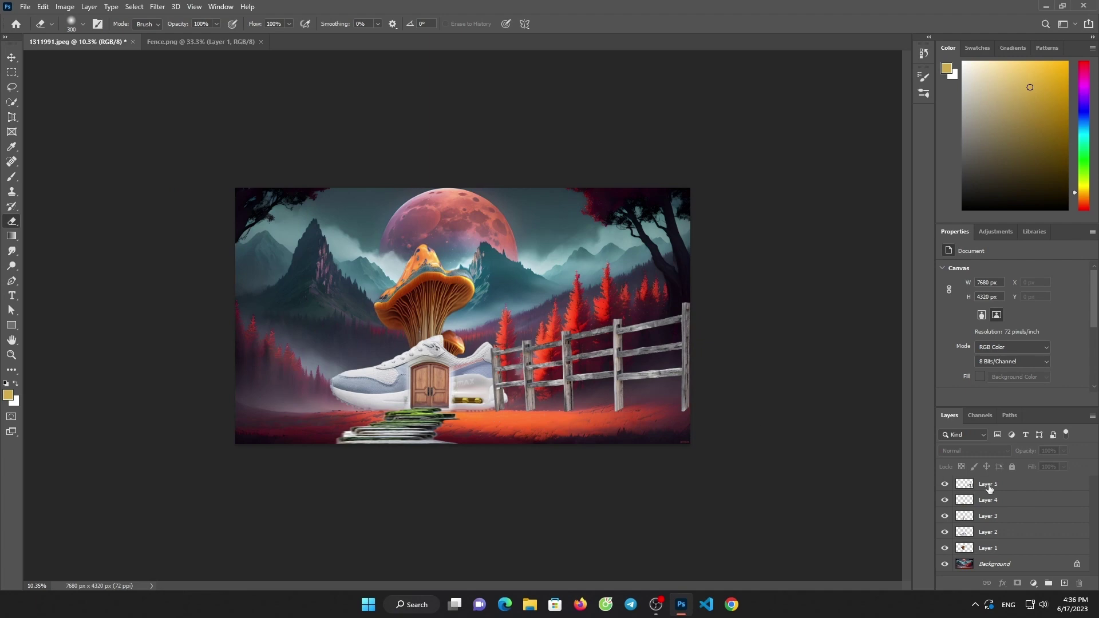
{"action": "left_click", "coordinate": [988, 487]}
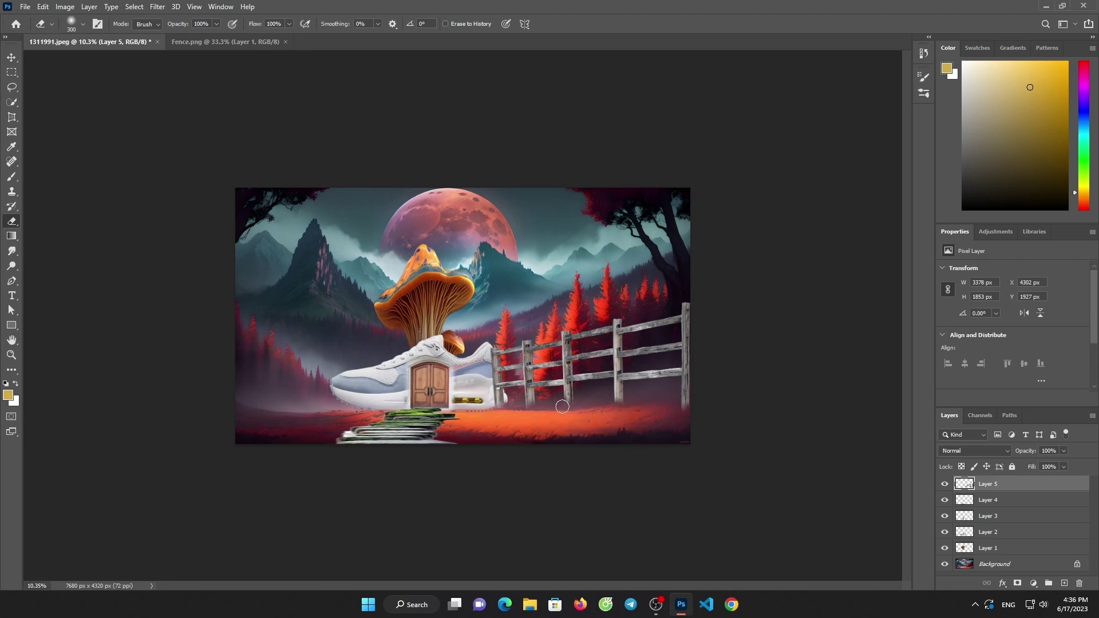
{"action": "key", "text": "ctrl+plus"}
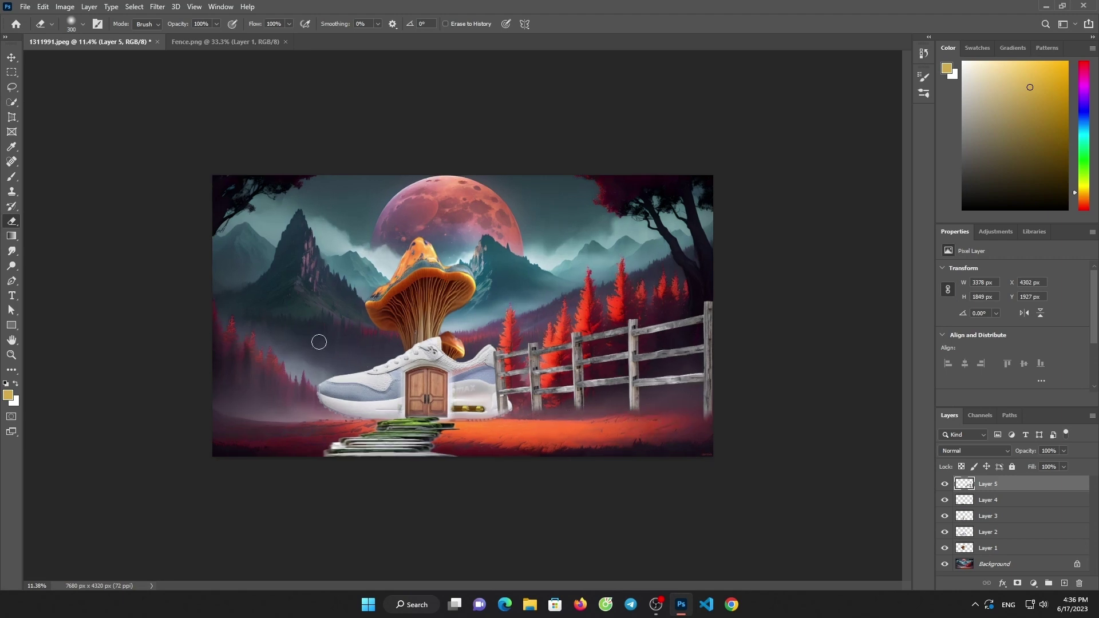
{"action": "key", "text": "ctrl+plus"}
{"action": "key", "text": "ctrl+minus"}
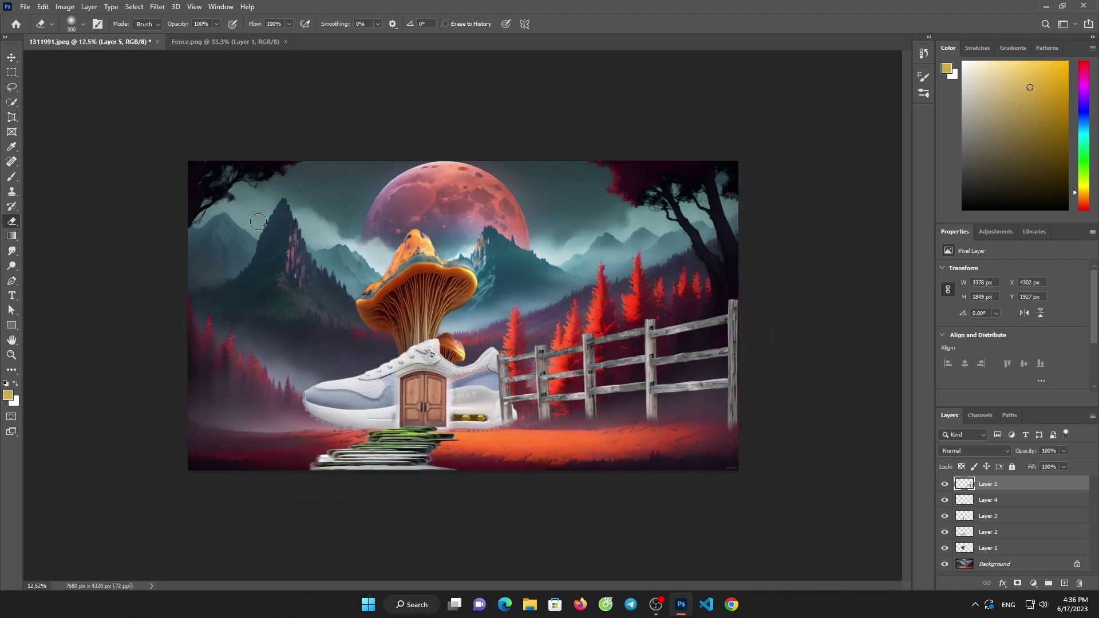
{"action": "key", "text": "ctrl+plus"}
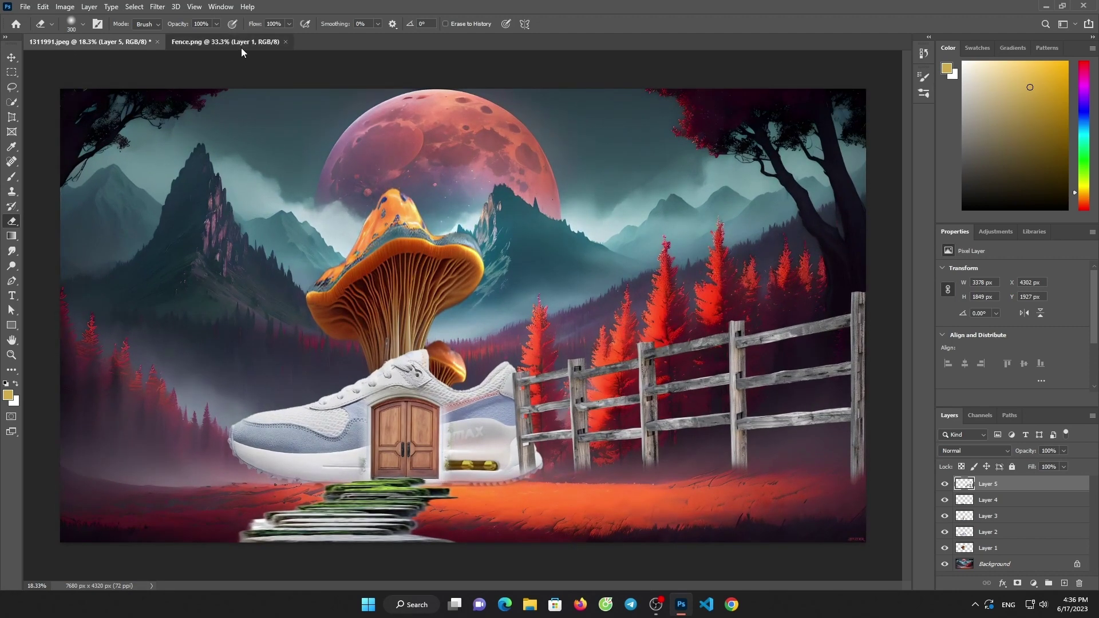
{"action": "left_click", "coordinate": [241, 46]}
{"action": "left_click", "coordinate": [285, 42]}
- Open mushrooms-forest_LUYHIZXNWX.jpg from the Downloads folder
{"action": "left_click", "coordinate": [27, 9]}
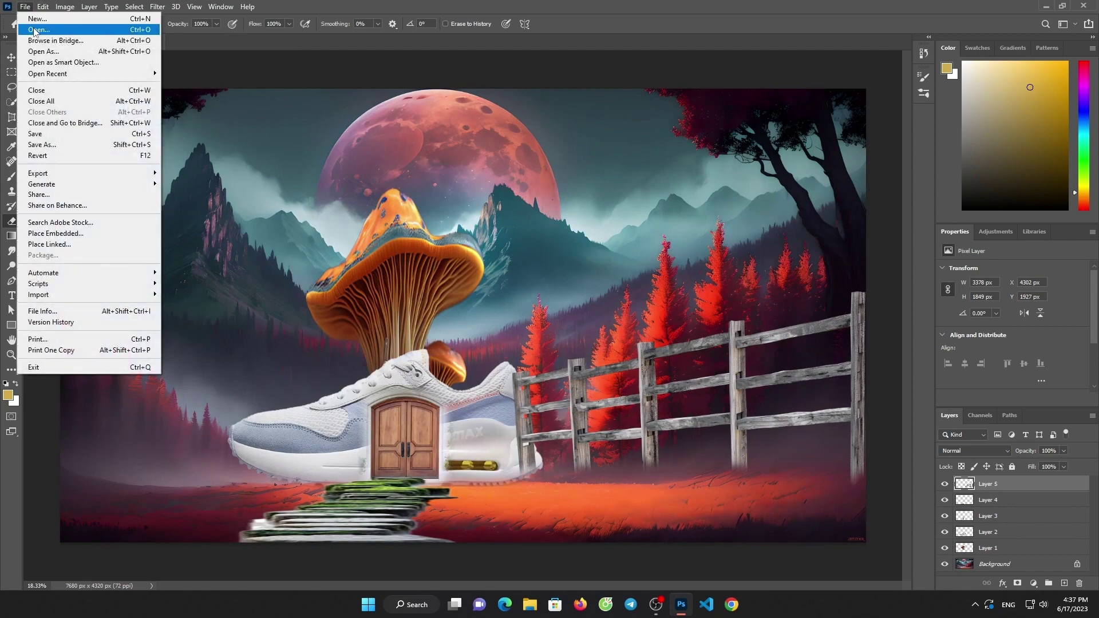
{"action": "left_click", "coordinate": [35, 33]}
{"action": "left_click", "coordinate": [67, 137]}
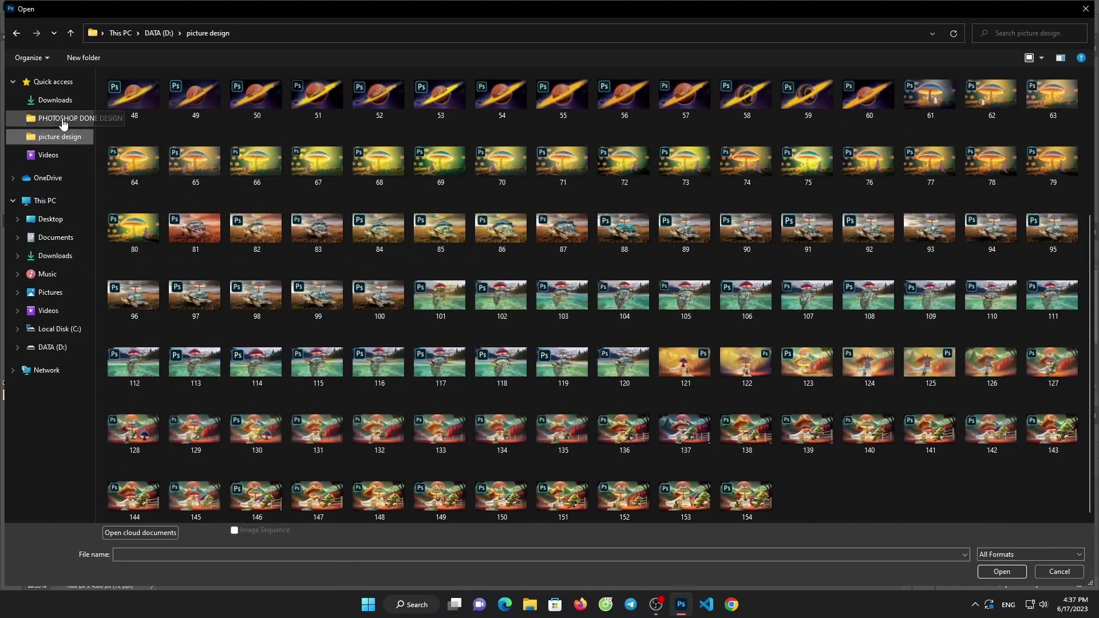
{"action": "left_click", "coordinate": [63, 119]}
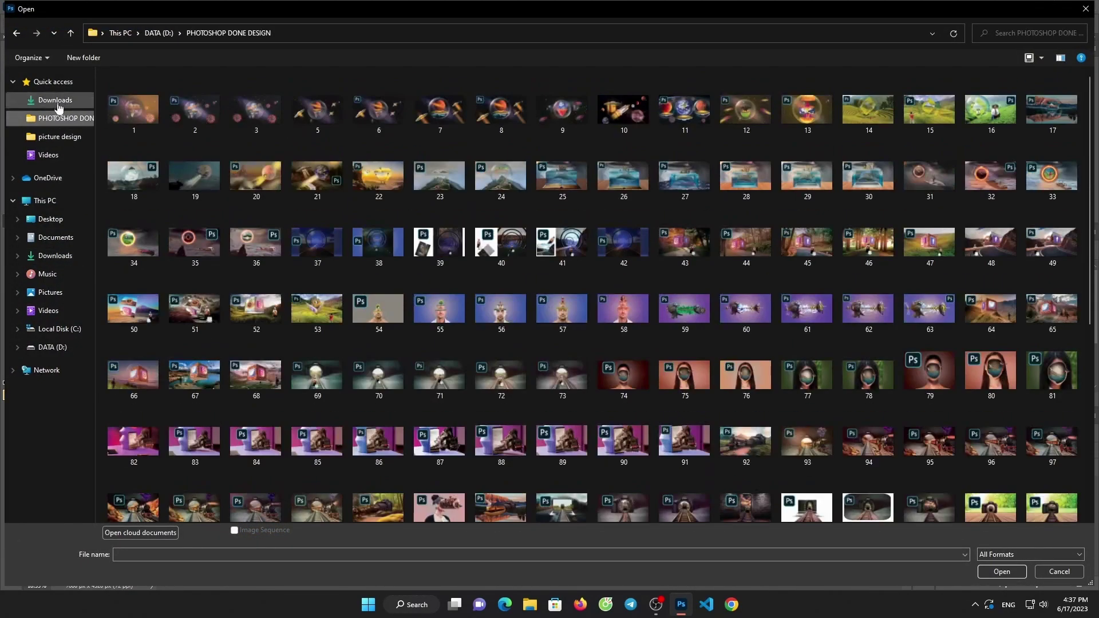
{"action": "left_click", "coordinate": [55, 100]}
{"action": "double_click", "coordinate": [225, 149]}
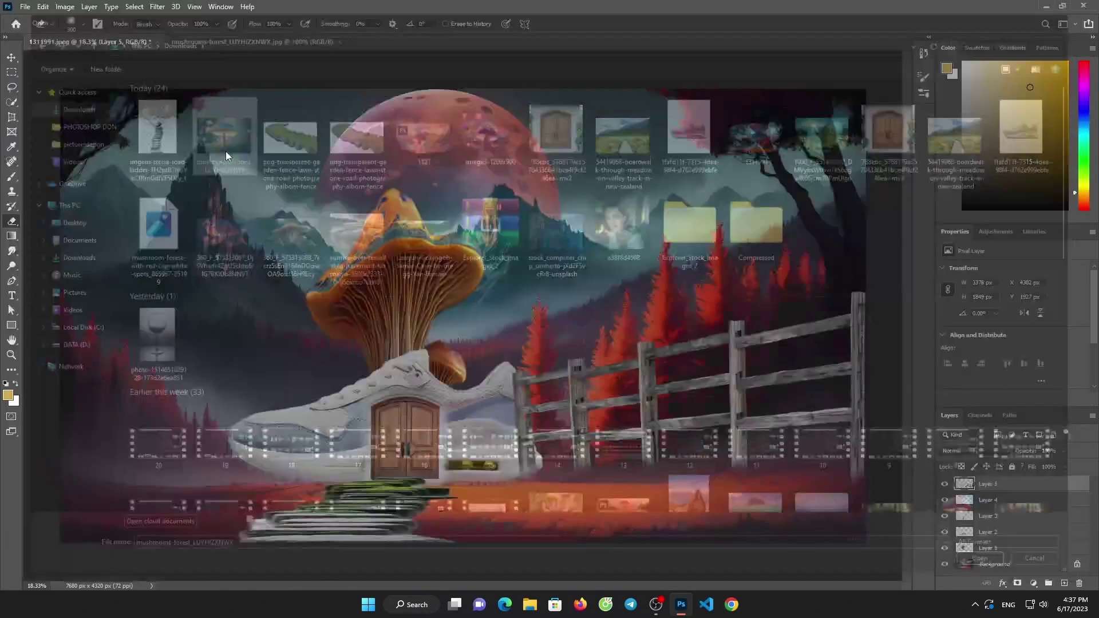
- Quick-select the glowing mushrooms with their mossy ground and drag them toward the composite
{"action": "left_click", "coordinate": [16, 102]}
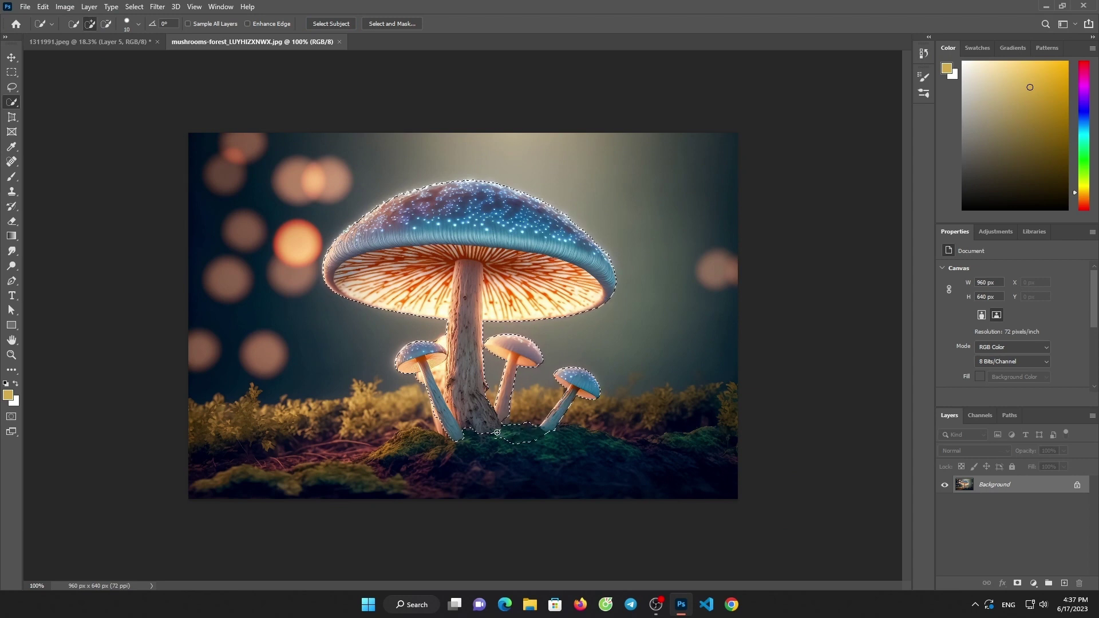
{"action": "mouse_move", "coordinate": [468, 452]}
{"action": "left_mouse_down"}
{"action": "mouse_move", "coordinate": [430, 449]}
{"action": "mouse_move", "coordinate": [482, 429]}
{"action": "left_mouse_up"}
{"action": "left_click", "coordinate": [12, 57]}
{"action": "left_click_drag", "start_coordinate": [380, 225], "coordinate": [229, 96]}
- Enlarge the pasted mushroom cluster atop the sneaker and close the mushrooms-forest photo
{"action": "left_click", "coordinate": [97, 44]}
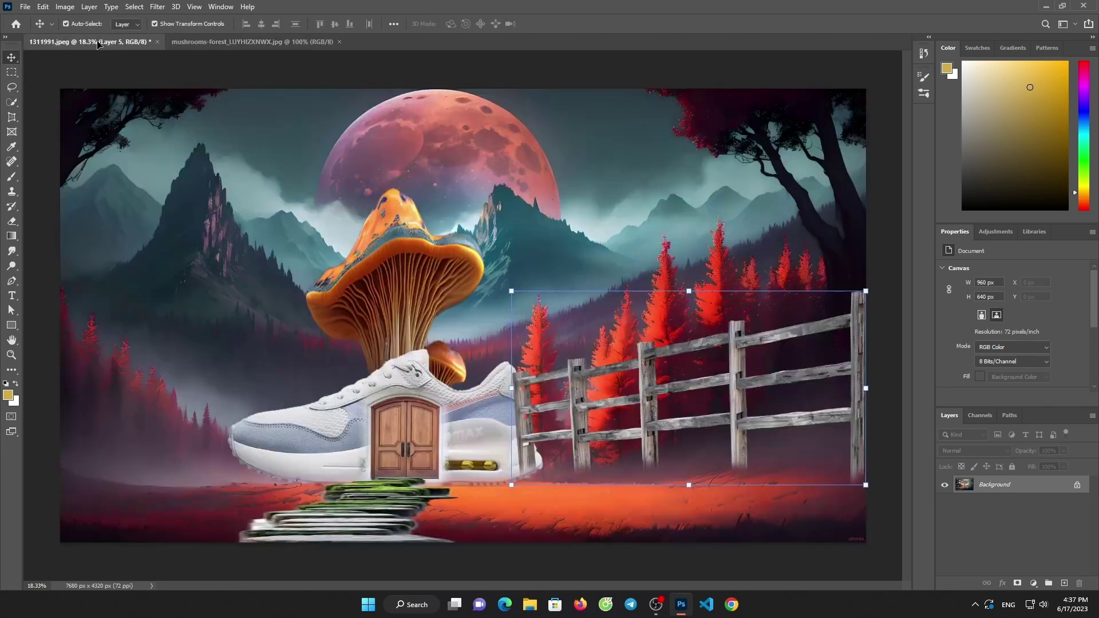
{"action": "key", "text": "ctrl+v"}
{"action": "left_click_drag", "start_coordinate": [470, 330], "coordinate": [466, 186]}
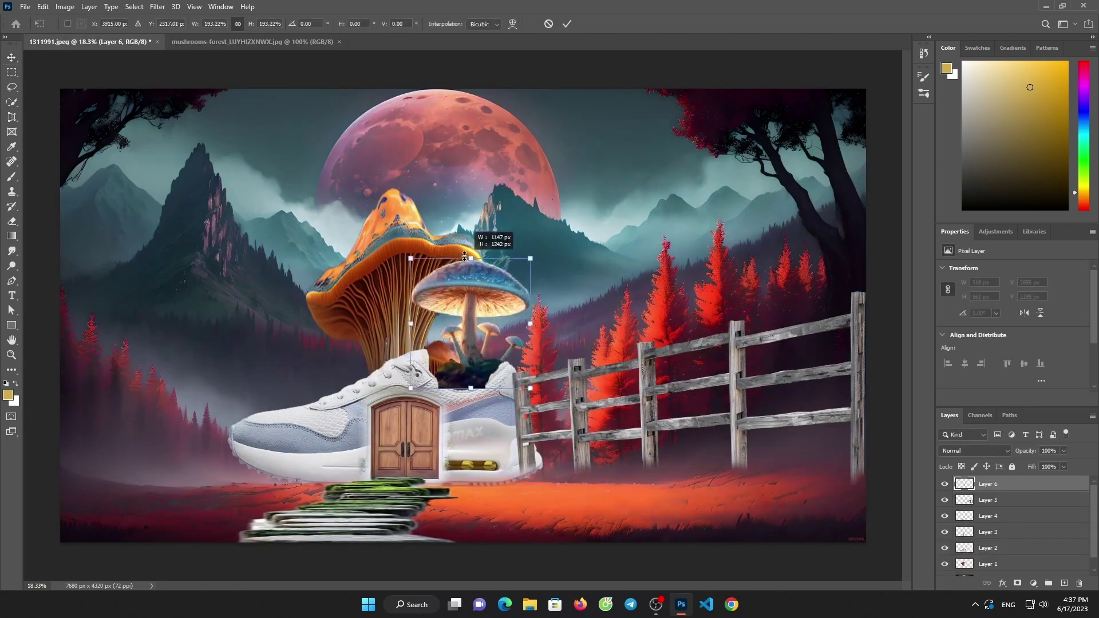
{"action": "left_click_drag", "start_coordinate": [466, 286], "coordinate": [458, 297]}
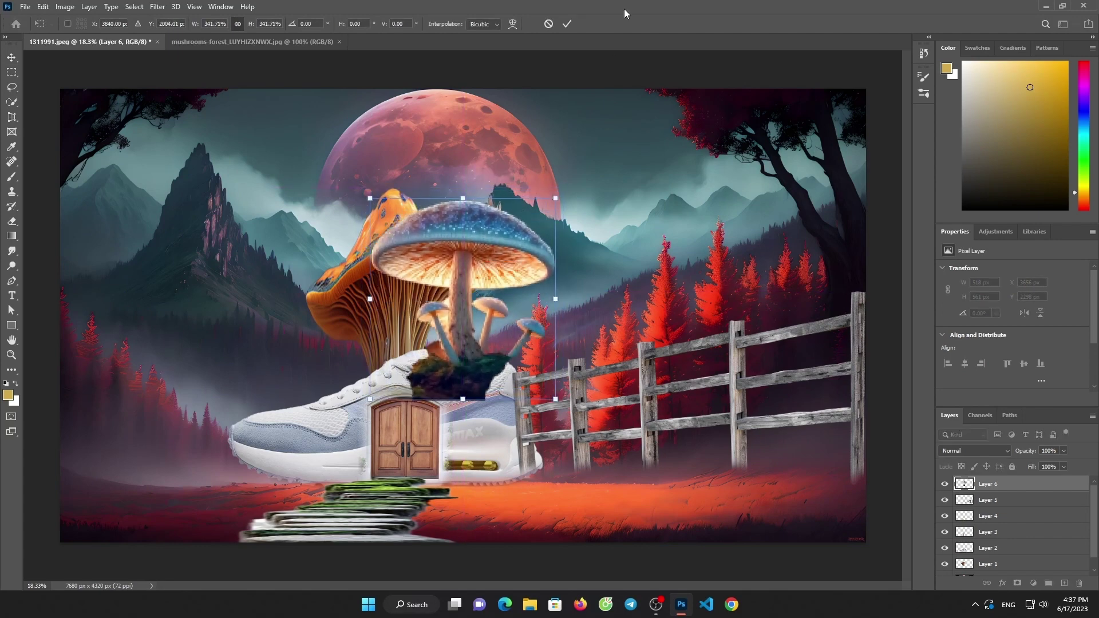
{"action": "left_click", "coordinate": [567, 24]}
{"action": "left_click", "coordinate": [340, 41]}
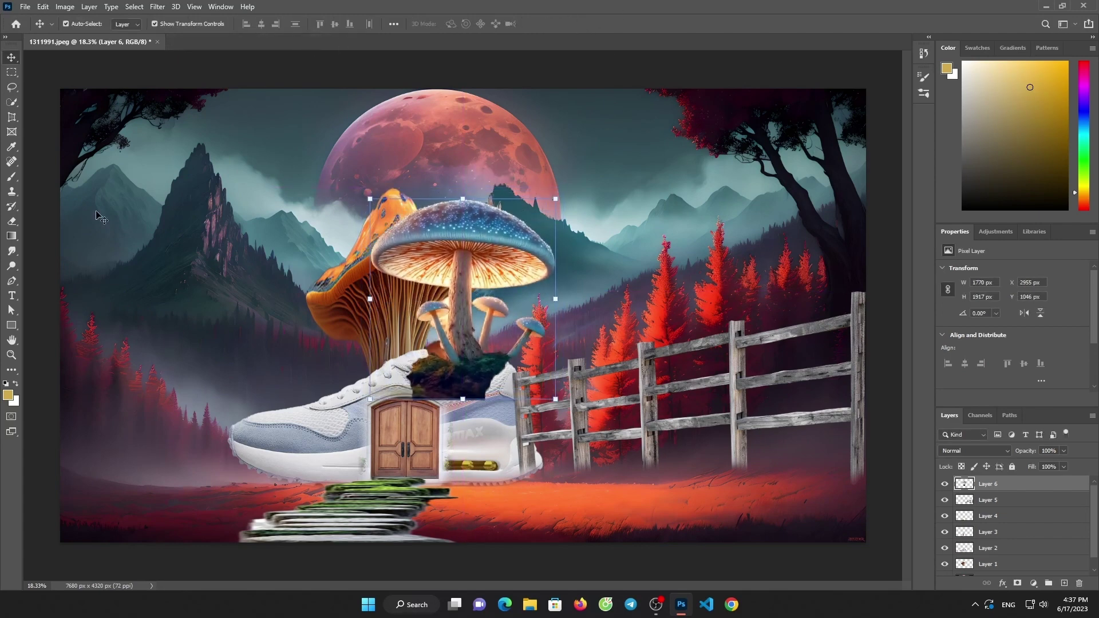
- Erase the dark ground chunk beneath the blue mushroom cluster
{"action": "left_click", "coordinate": [14, 223]}
{"action": "mouse_move", "coordinate": [385, 385]}
{"action": "left_mouse_down"}
{"action": "mouse_move", "coordinate": [492, 401]}
{"action": "mouse_move", "coordinate": [452, 400]}
{"action": "mouse_move", "coordinate": [406, 370]}
{"action": "mouse_move", "coordinate": [494, 386]}
{"action": "mouse_move", "coordinate": [526, 365]}
{"action": "left_mouse_up"}
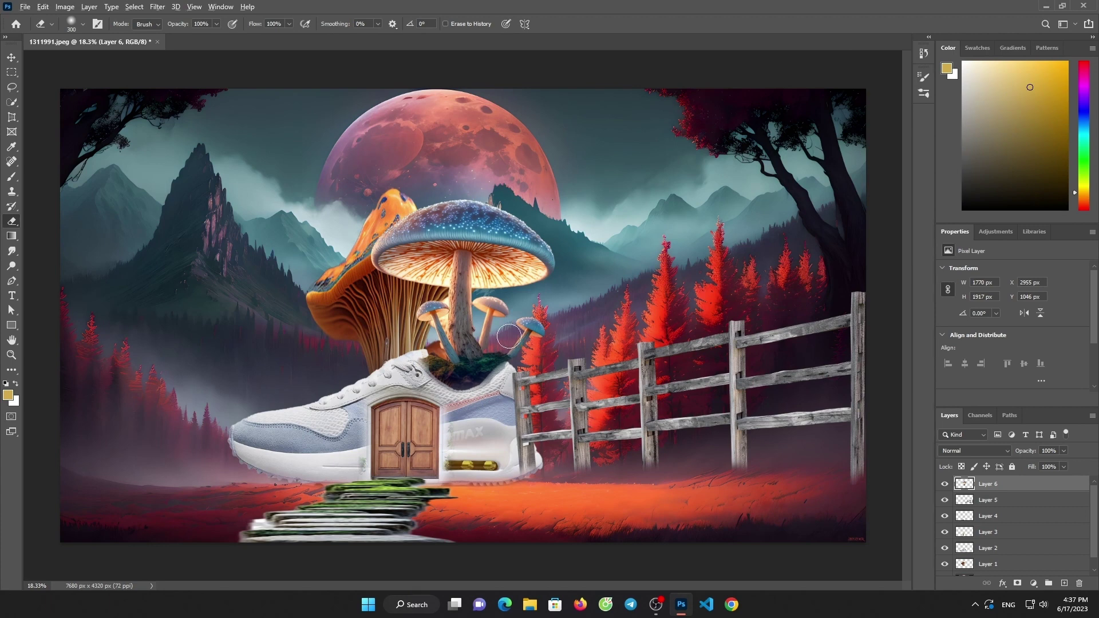
{"action": "scroll", "coordinate": [509, 336], "scroll_direction": "down", "scroll_amount": 3}
{"action": "scroll", "coordinate": [484, 391], "scroll_direction": "up", "scroll_amount": 1}
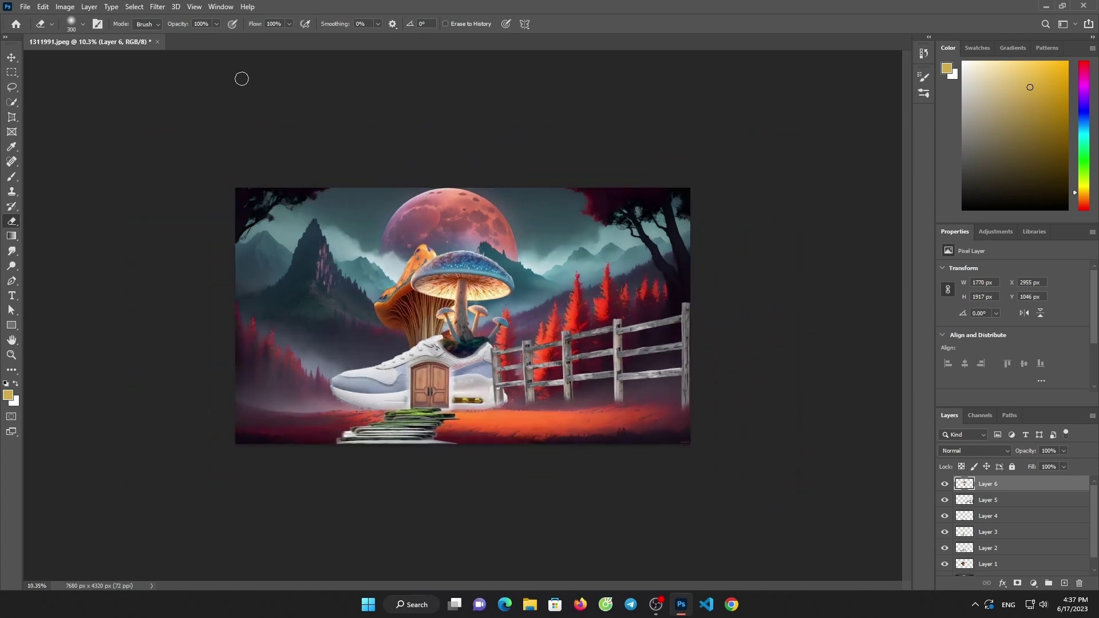
- Open image3-1200x900.jpg, select the spotted mushroom and drag it into the composite
{"action": "left_click", "coordinate": [21, 7]}
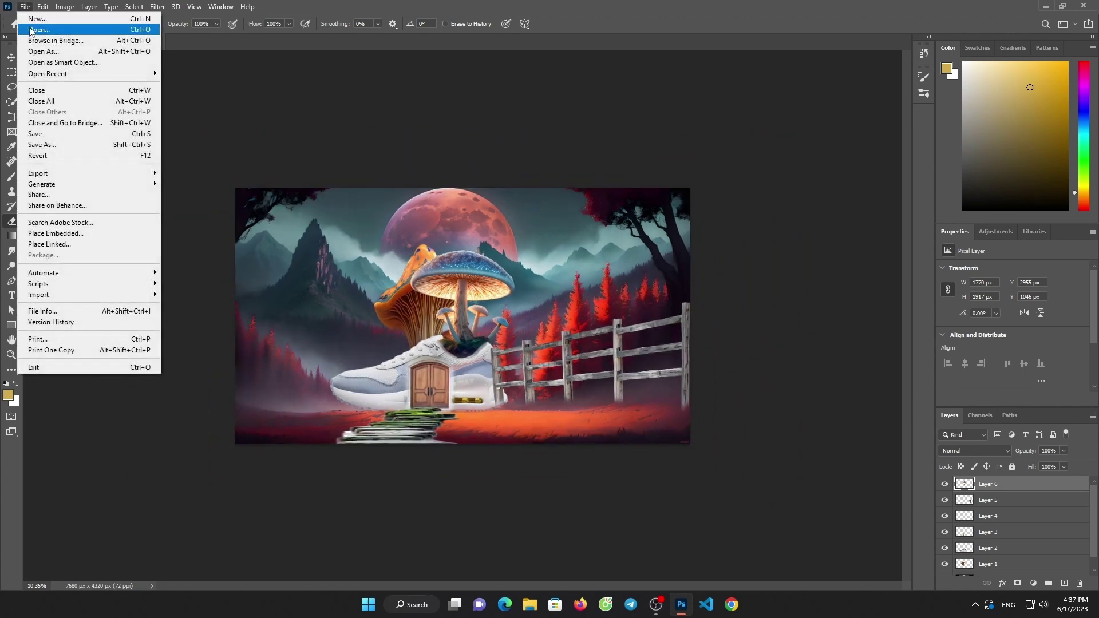
{"action": "left_click", "coordinate": [35, 27]}
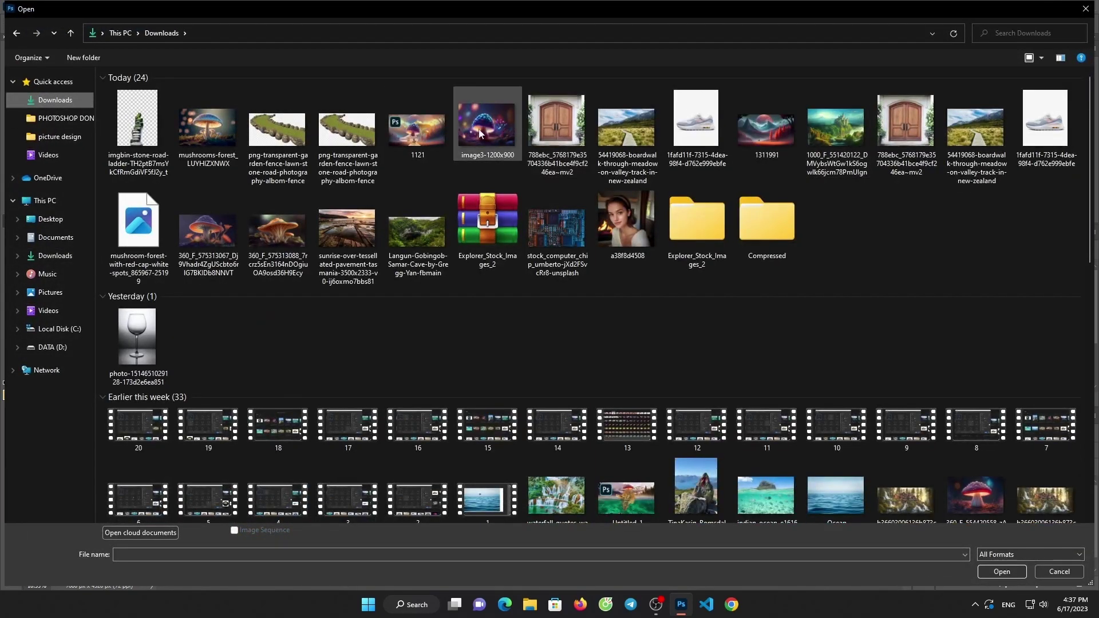
{"action": "double_click", "coordinate": [486, 123]}
{"action": "left_click", "coordinate": [12, 101]}
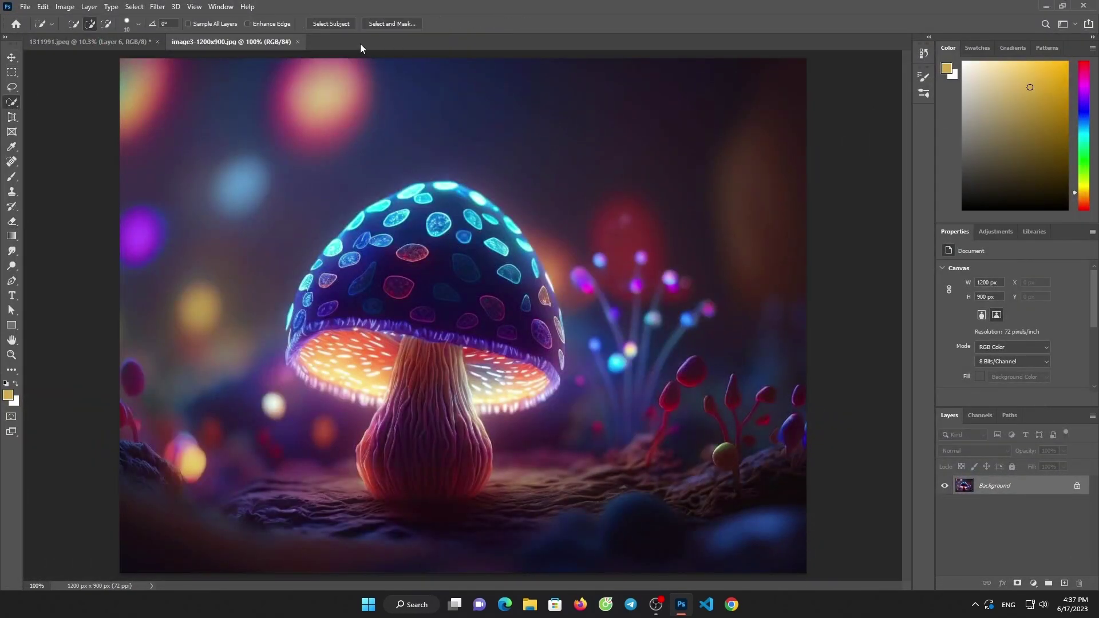
{"action": "left_click", "coordinate": [331, 24]}
{"action": "key", "text": "v"}
{"action": "left_click_drag", "start_coordinate": [299, 206], "coordinate": [309, 212]}
{"action": "left_click", "coordinate": [512, 250]}
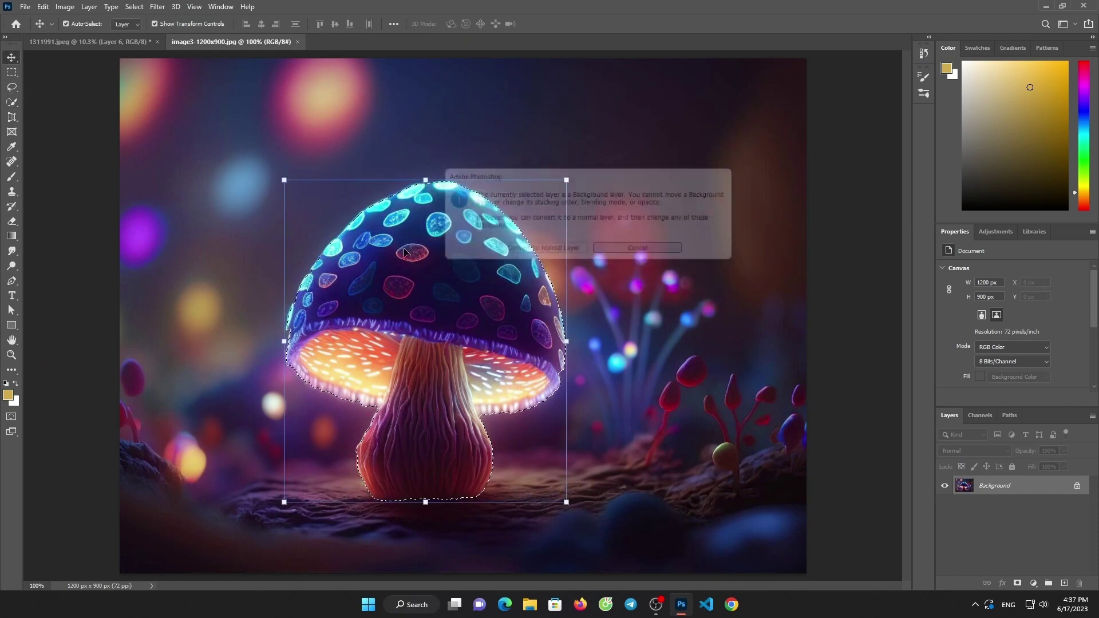
{"action": "left_click_drag", "start_coordinate": [512, 250], "coordinate": [120, 43]}
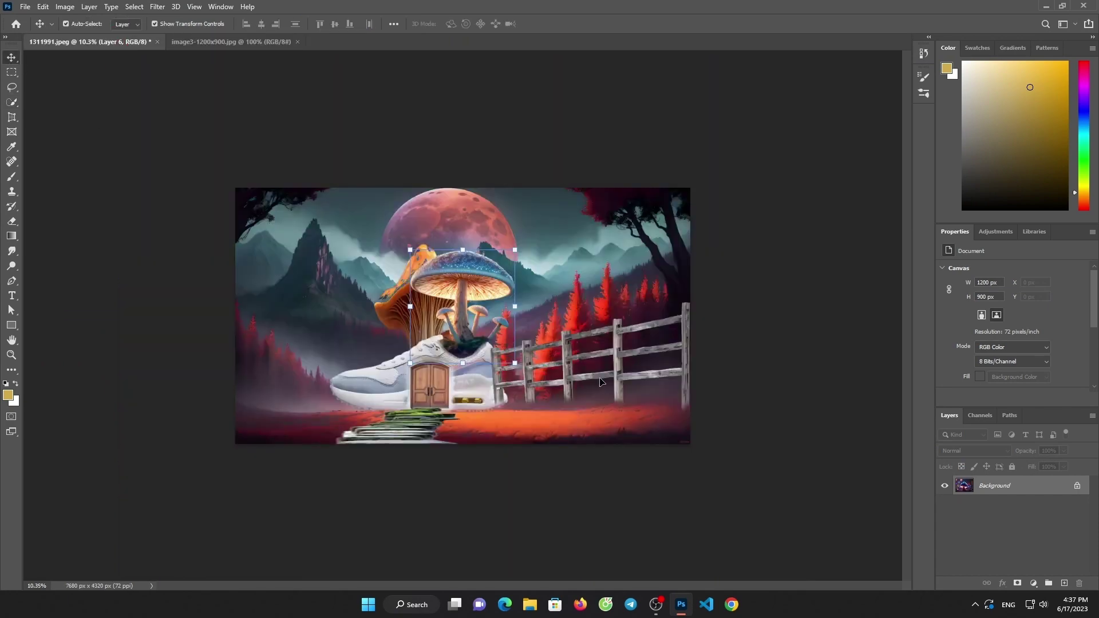
- Scale and position the mushroom beside the fence, base resting on the ground
{"action": "key", "text": "ctrl+t"}
{"action": "left_click_drag", "start_coordinate": [595, 363], "coordinate": [601, 243]}
{"action": "left_click_drag", "start_coordinate": [602, 290], "coordinate": [567, 311]}
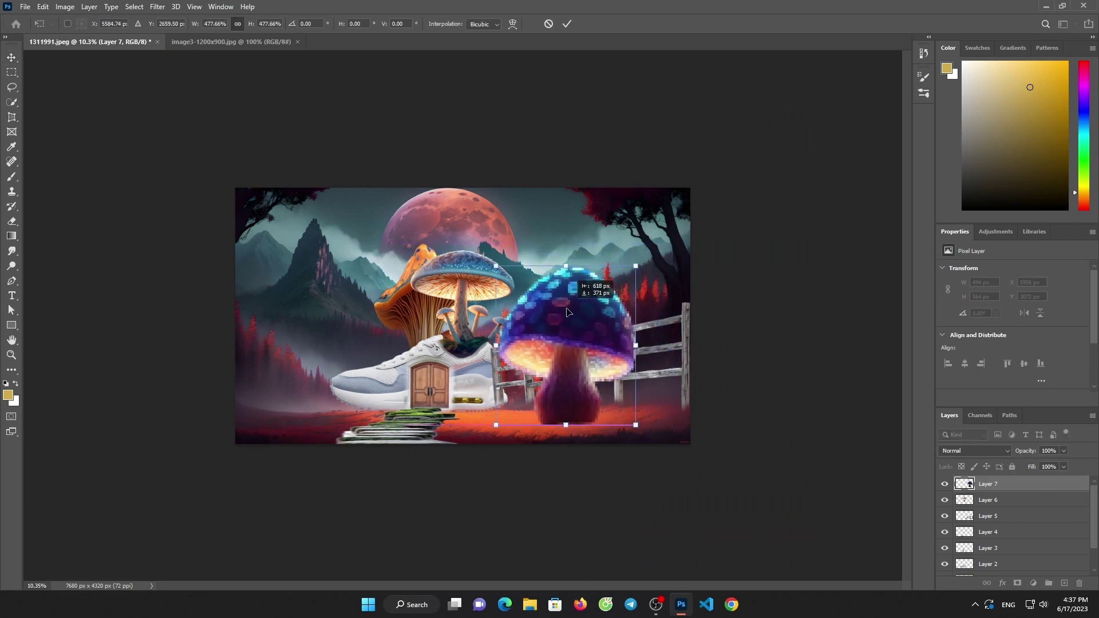
{"action": "left_click_drag", "start_coordinate": [565, 266], "coordinate": [565, 324]}
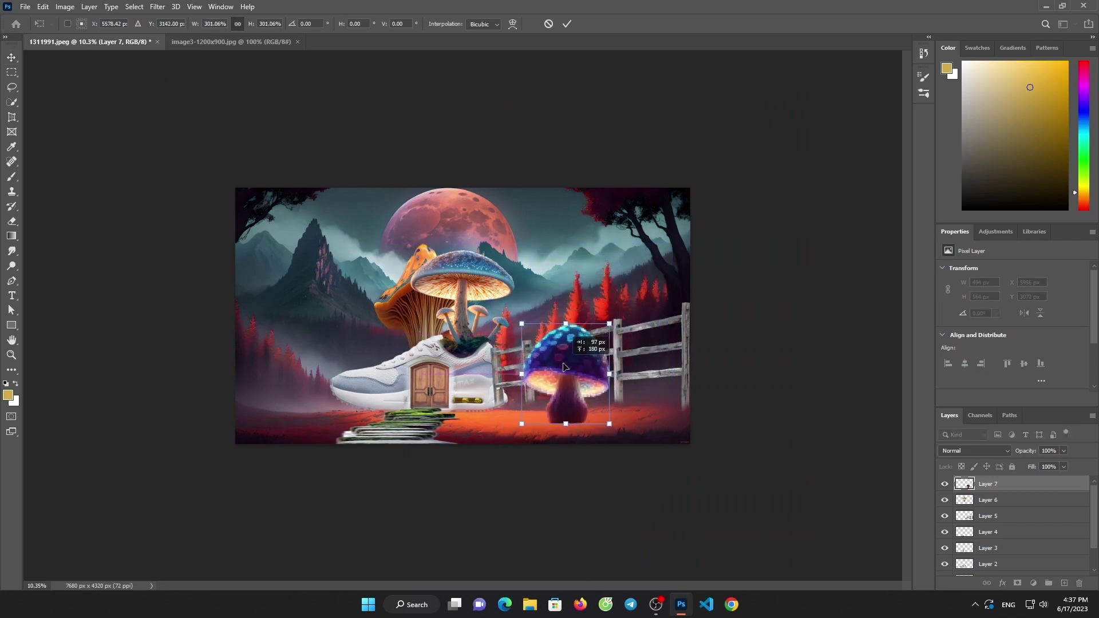
{"action": "left_click", "coordinate": [567, 24]}
{"action": "key", "text": "ctrl+plus"}
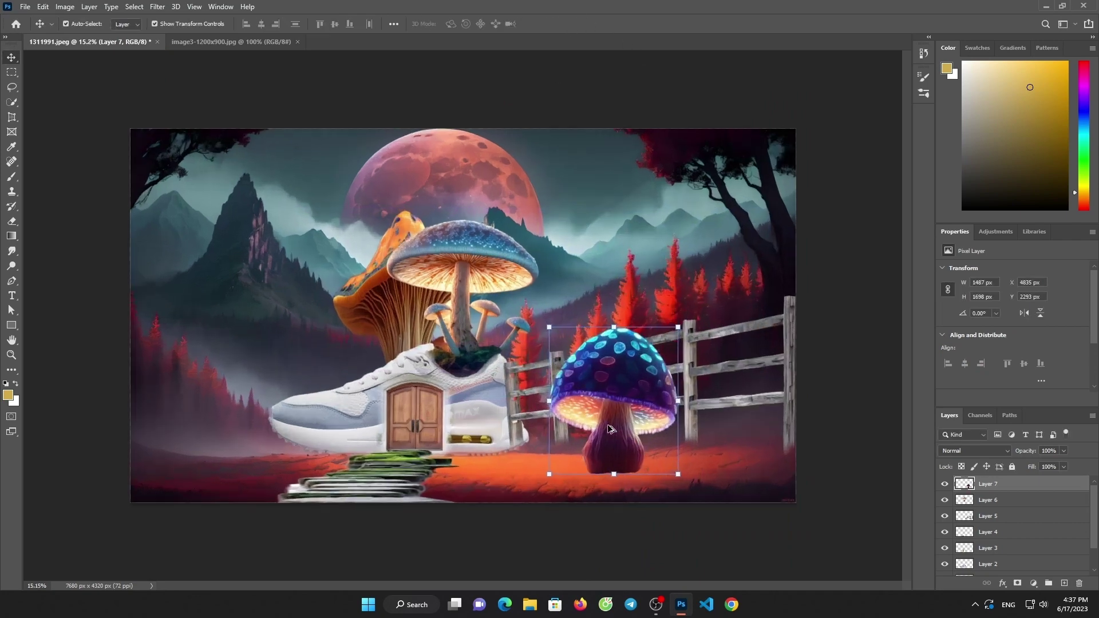
{"action": "key", "text": "ctrl+plus"}
- Close the image3-1200x900 photo and open Bonsai.jpg
{"action": "left_click", "coordinate": [254, 42]}
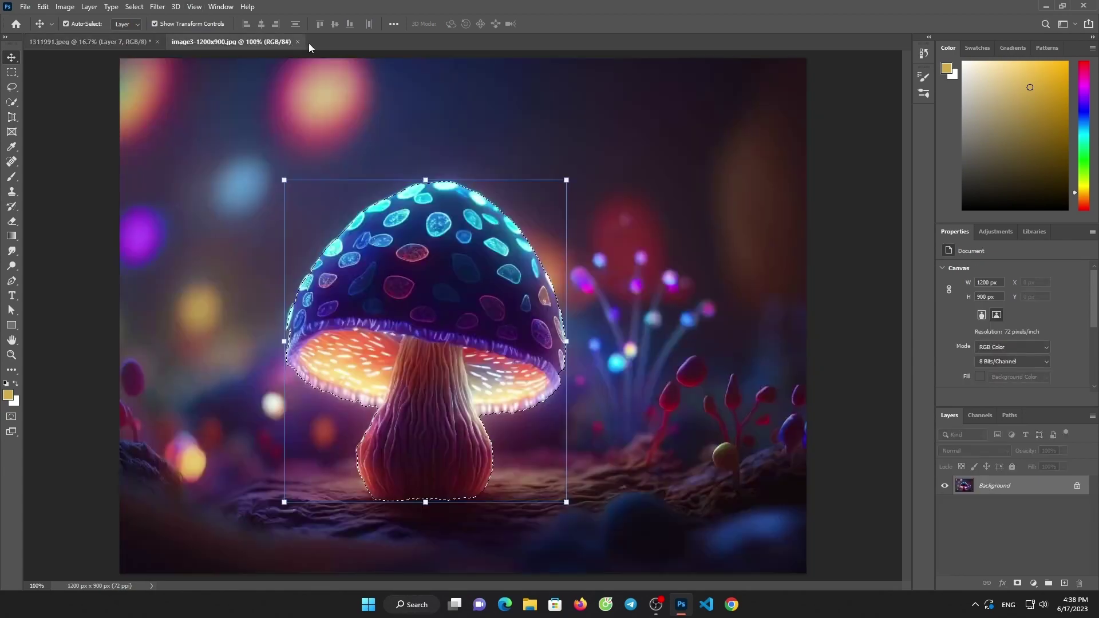
{"action": "left_click", "coordinate": [297, 42]}
{"action": "left_click", "coordinate": [26, 6]}
{"action": "left_click", "coordinate": [28, 31]}
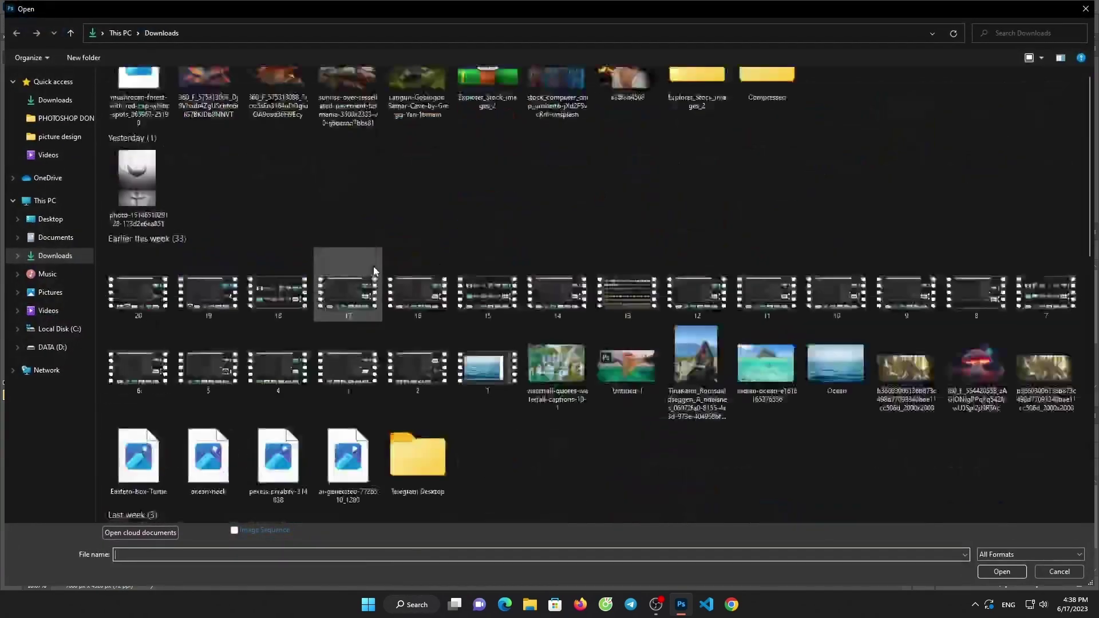
{"action": "double_click", "coordinate": [609, 484]}
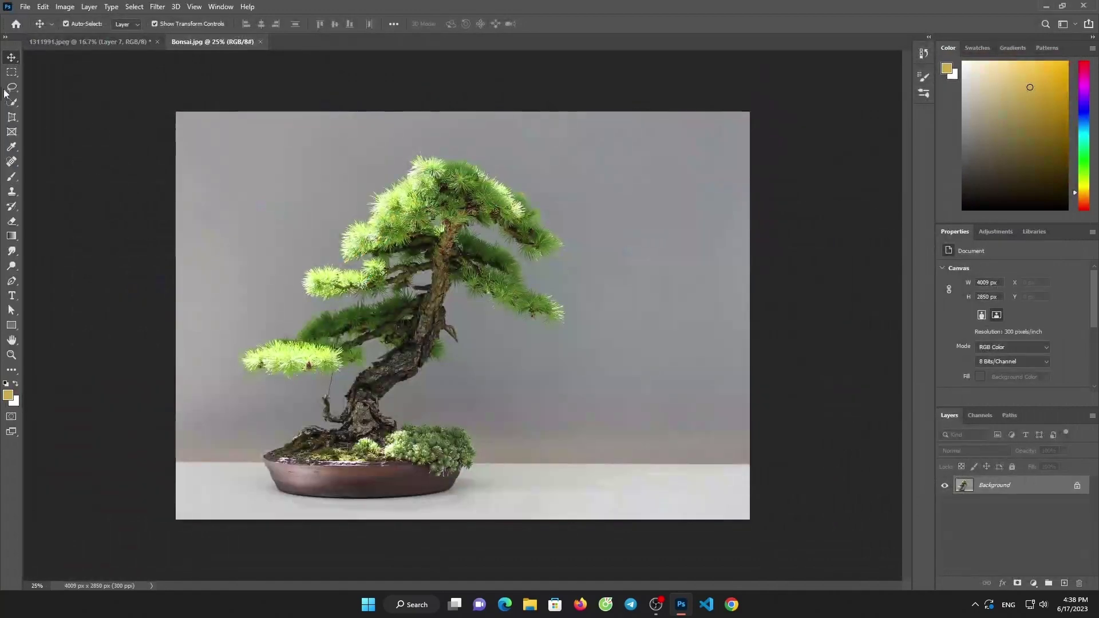
- Select the bonsai subject and drag it into the composite
{"action": "left_click", "coordinate": [328, 25]}
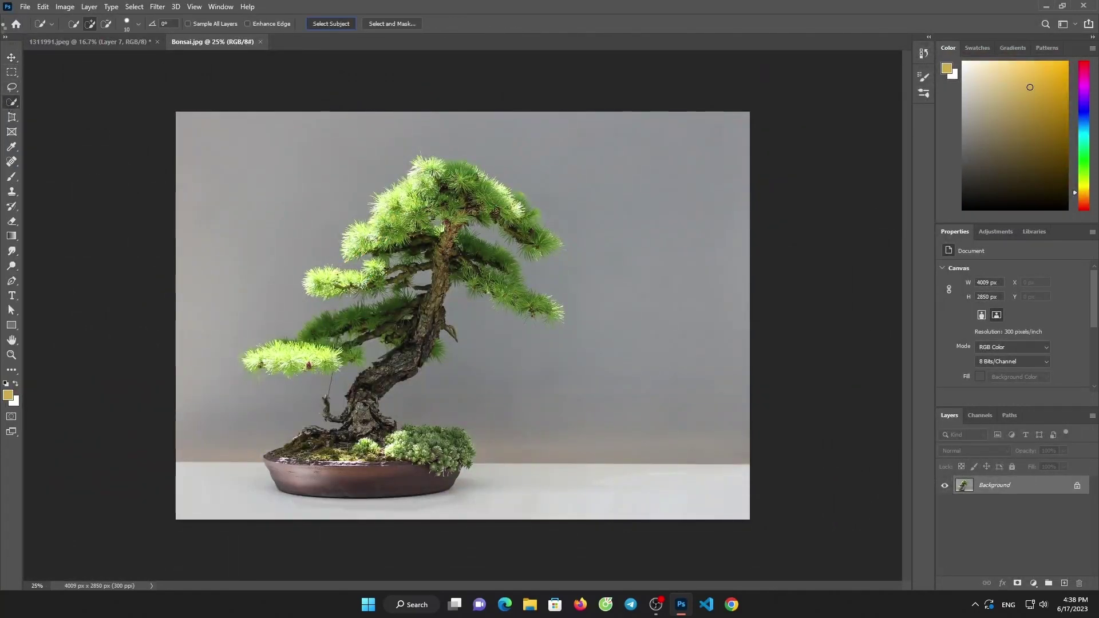
{"action": "left_click", "coordinate": [12, 58]}
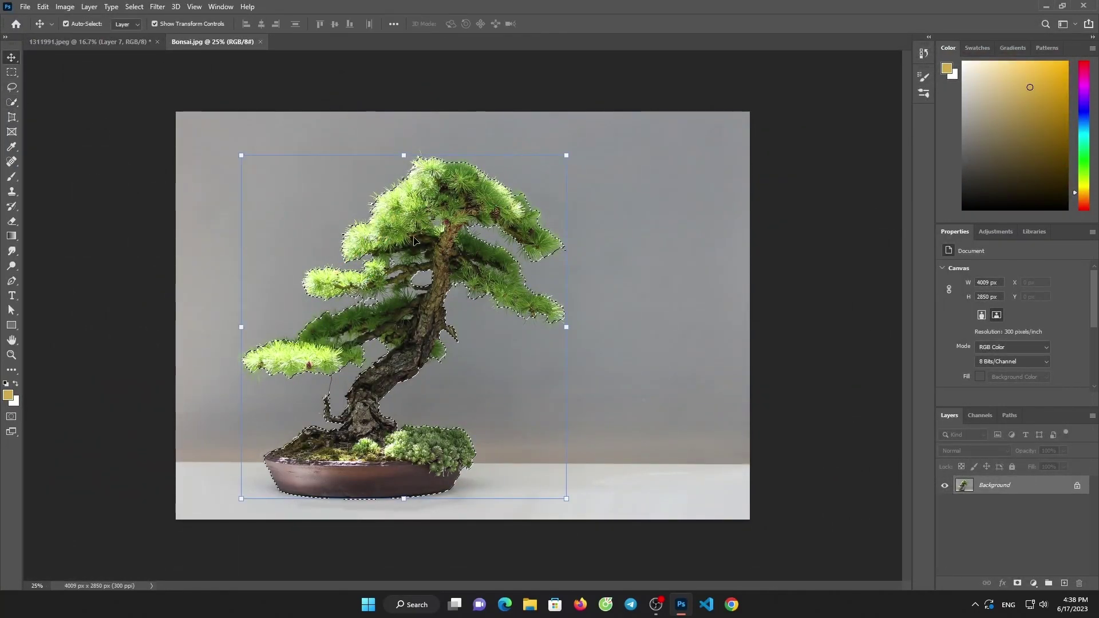
{"action": "mouse_move", "coordinate": [328, 202]}
{"action": "left_mouse_down"}
{"action": "mouse_move", "coordinate": [225, 112]}
{"action": "mouse_move", "coordinate": [636, 324]}
{"action": "mouse_move", "coordinate": [658, 317]}
{"action": "left_mouse_up"}
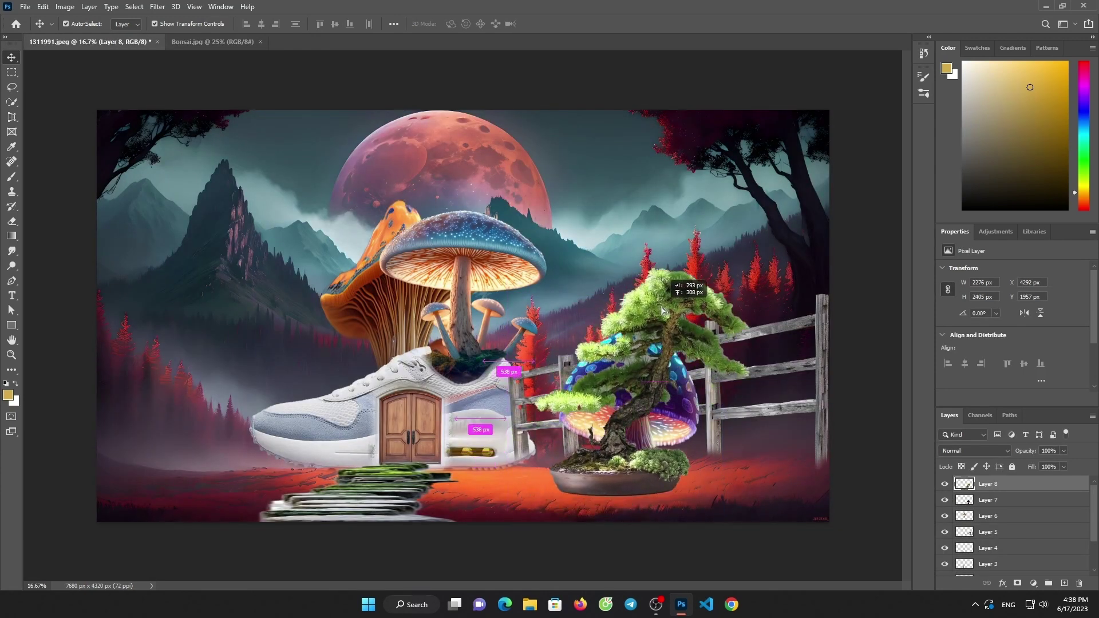
- Erase the bonsai's pot, lower the tree onto the ground and deselect
{"action": "left_click", "coordinate": [11, 222]}
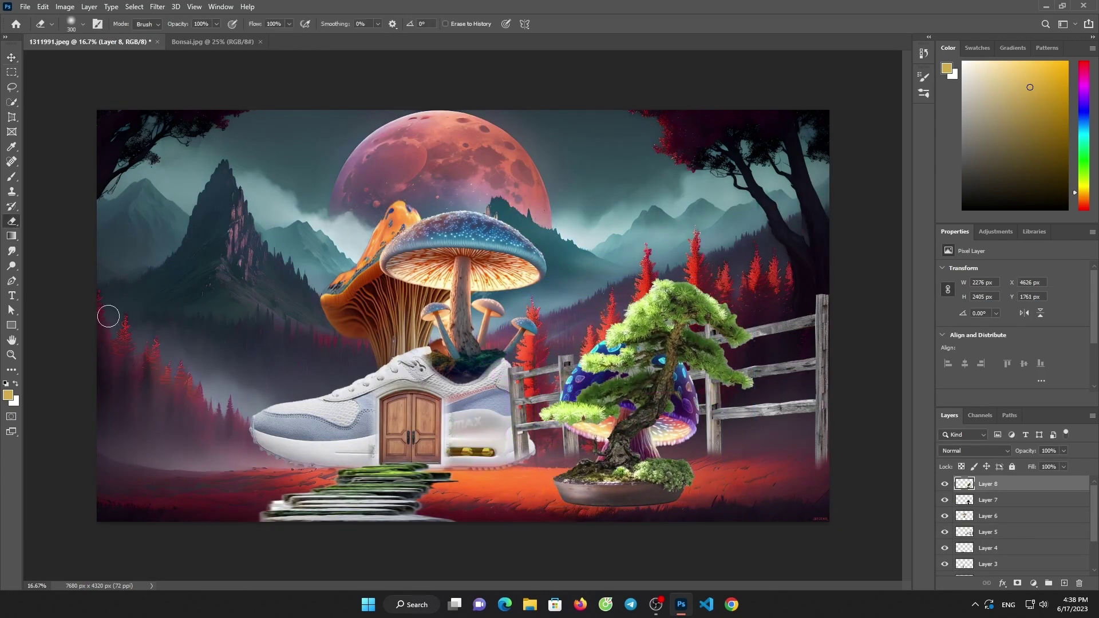
{"action": "left_click_drag", "start_coordinate": [564, 495], "coordinate": [684, 489]}
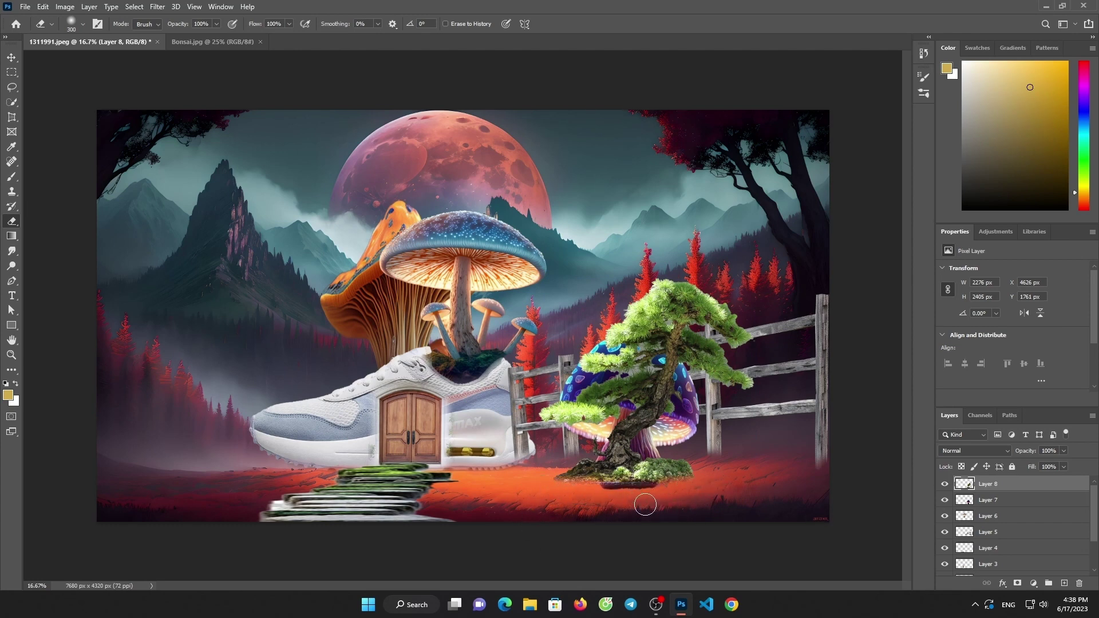
{"action": "left_click", "coordinate": [11, 58]}
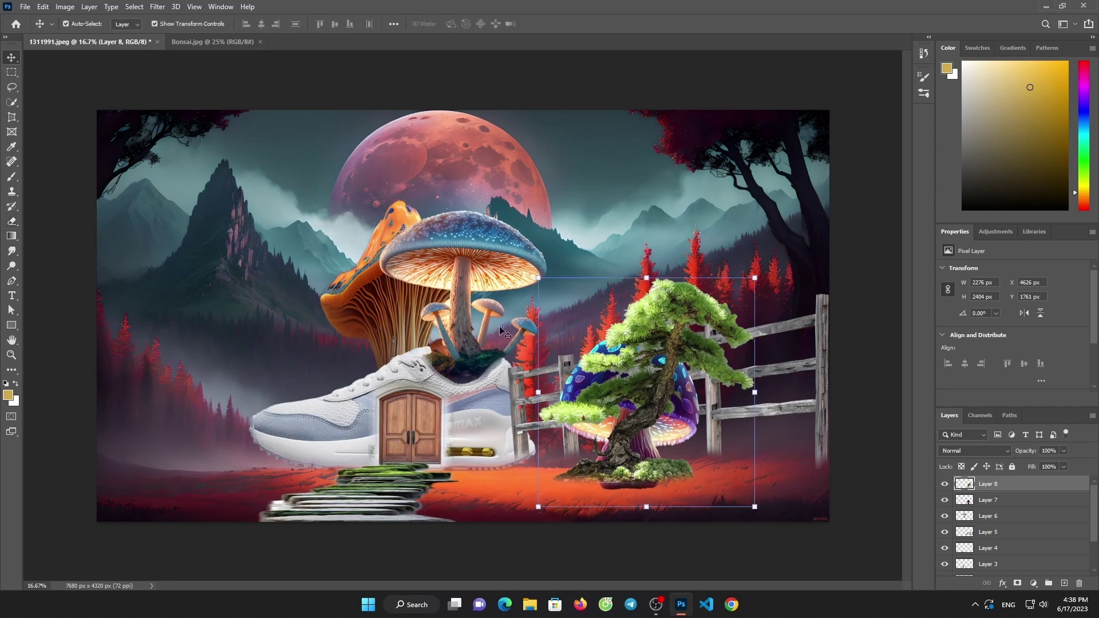
{"action": "left_click_drag", "start_coordinate": [655, 362], "coordinate": [657, 378]}
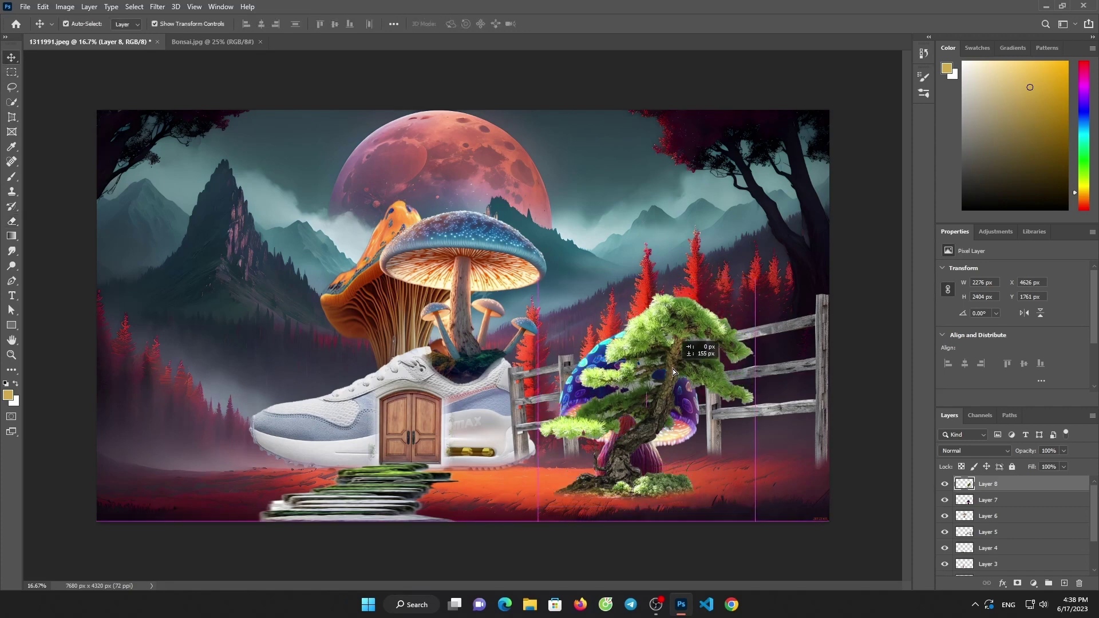
{"action": "left_click", "coordinate": [477, 98]}
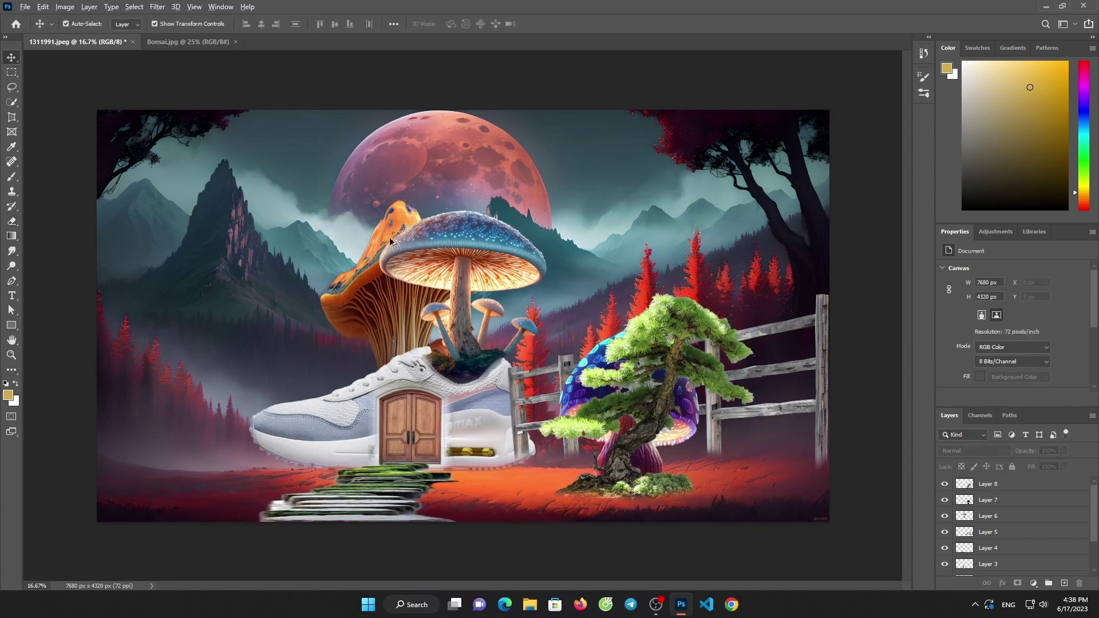
{"action": "scroll", "coordinate": [517, 322], "scroll_direction": "down", "scroll_amount": 3}
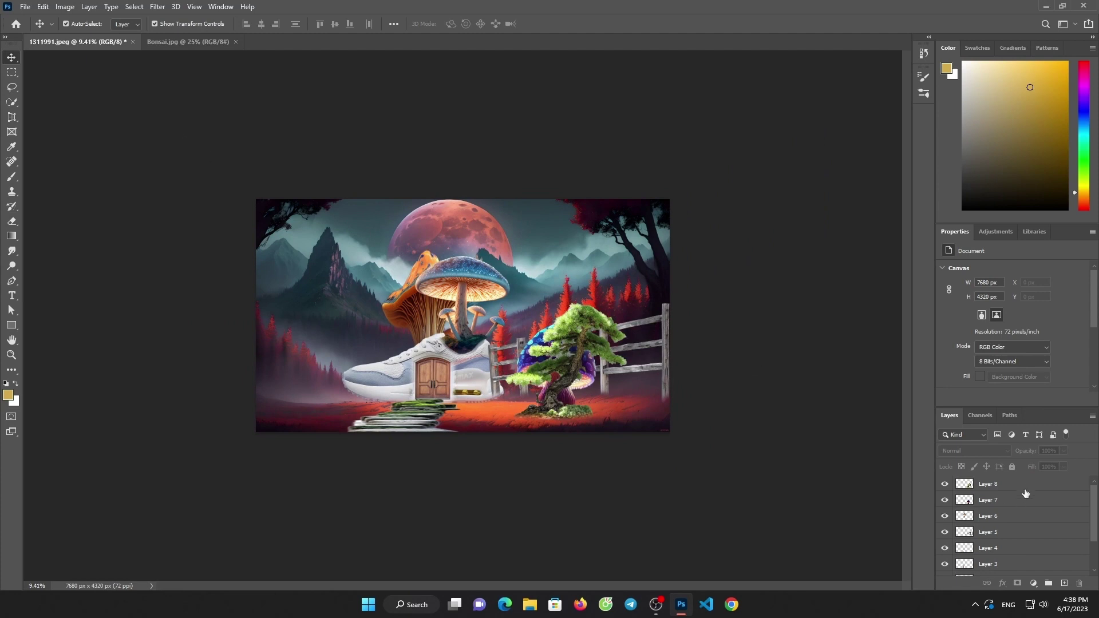
- Paint a warm yellow wash on a new layer and set it to Overlay
{"action": "left_click", "coordinate": [1063, 583]}
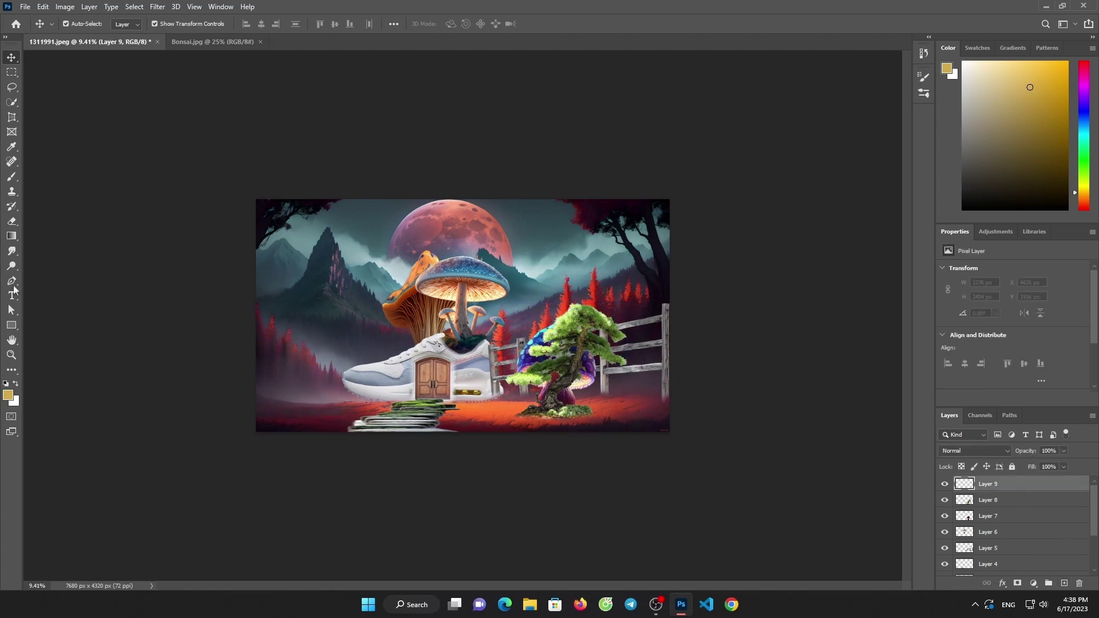
{"action": "left_click", "coordinate": [12, 176]}
{"action": "mouse_move", "coordinate": [245, 258]}
{"action": "left_mouse_down"}
{"action": "mouse_move", "coordinate": [745, 229]}
{"action": "mouse_move", "coordinate": [252, 328]}
{"action": "mouse_move", "coordinate": [770, 427]}
{"action": "mouse_move", "coordinate": [201, 292]}
{"action": "mouse_move", "coordinate": [761, 311]}
{"action": "left_mouse_up"}
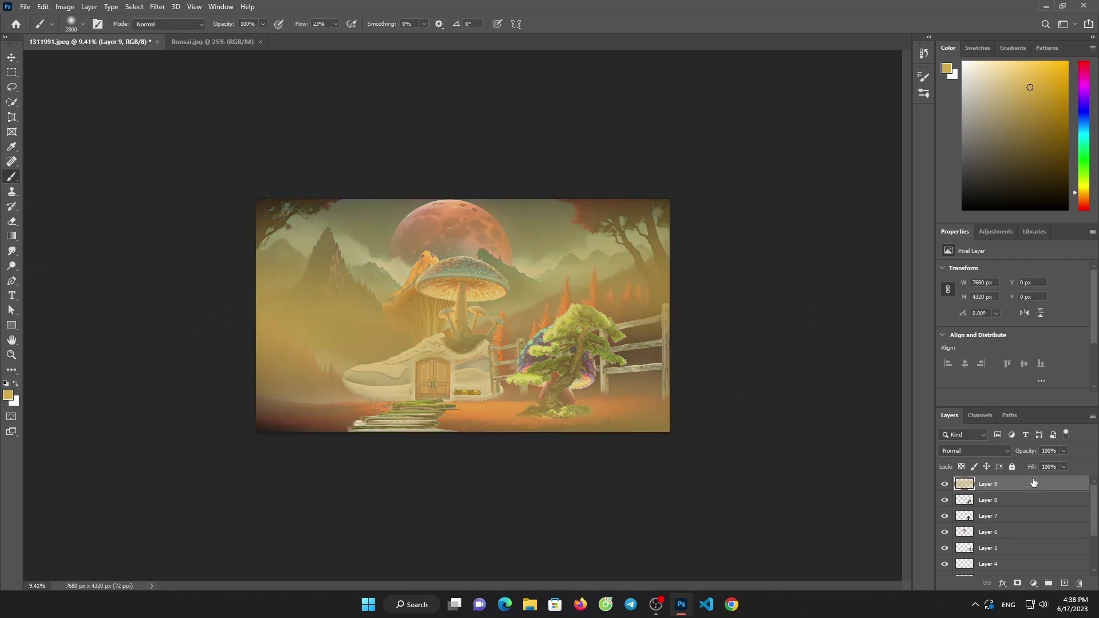
{"action": "left_click", "coordinate": [993, 451]}
{"action": "left_click", "coordinate": [966, 443]}
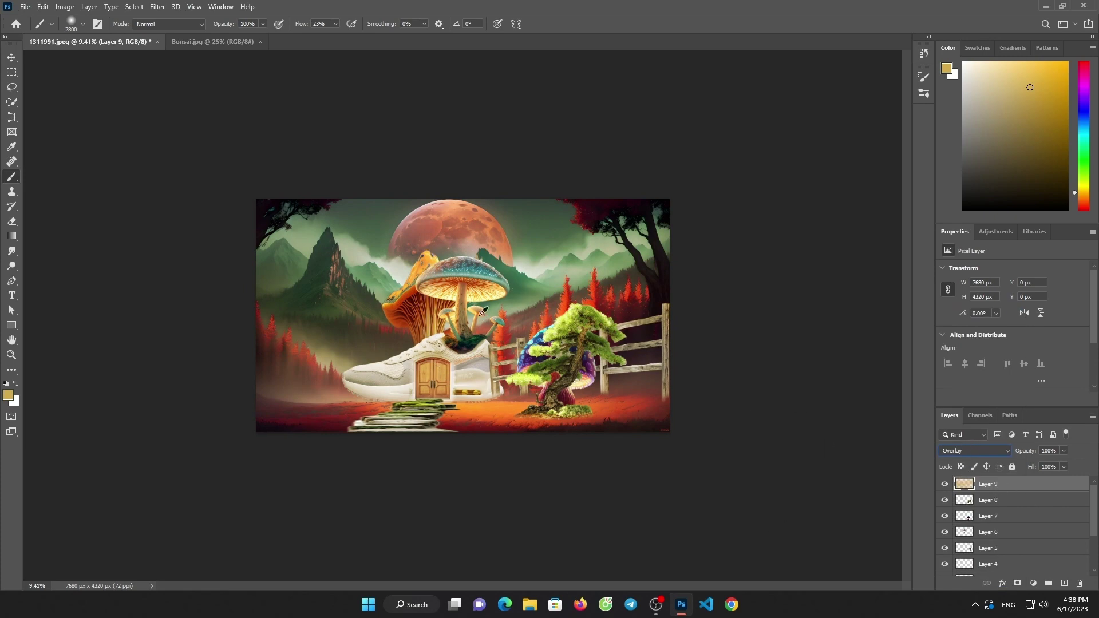
- Zoom in on the composite and close the Bonsai image
{"action": "key", "text": "v"}
{"action": "key", "text": "ctrl+plus"}
{"action": "key", "text": "ctrl+plus"}
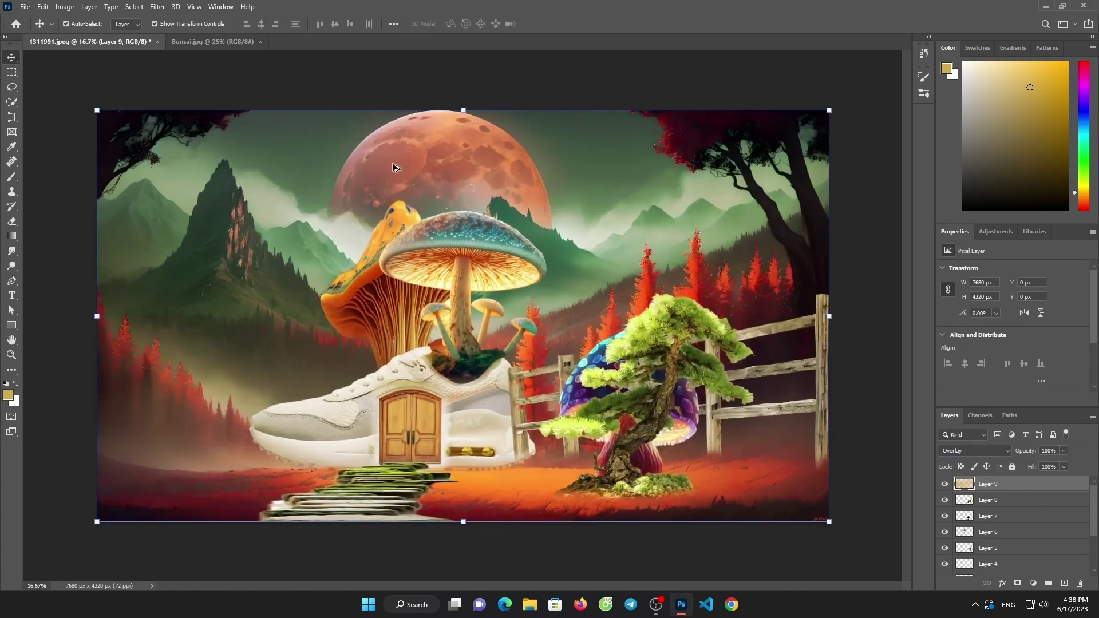
{"action": "key", "text": "ctrl+plus"}
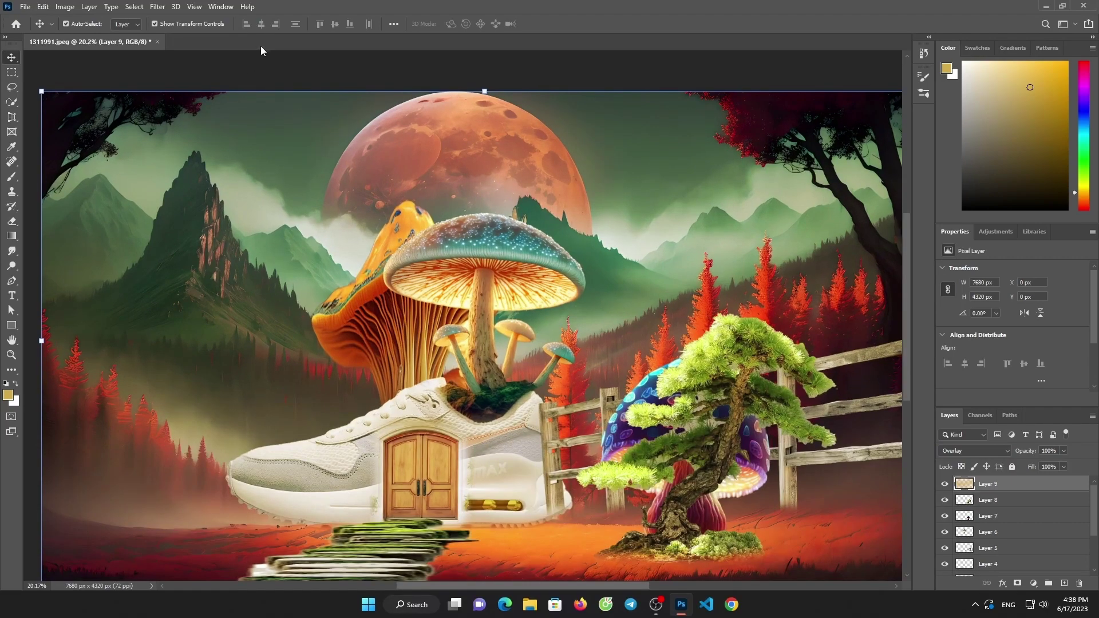
{"action": "left_click", "coordinate": [260, 42]}
{"action": "left_click", "coordinate": [24, 6]}
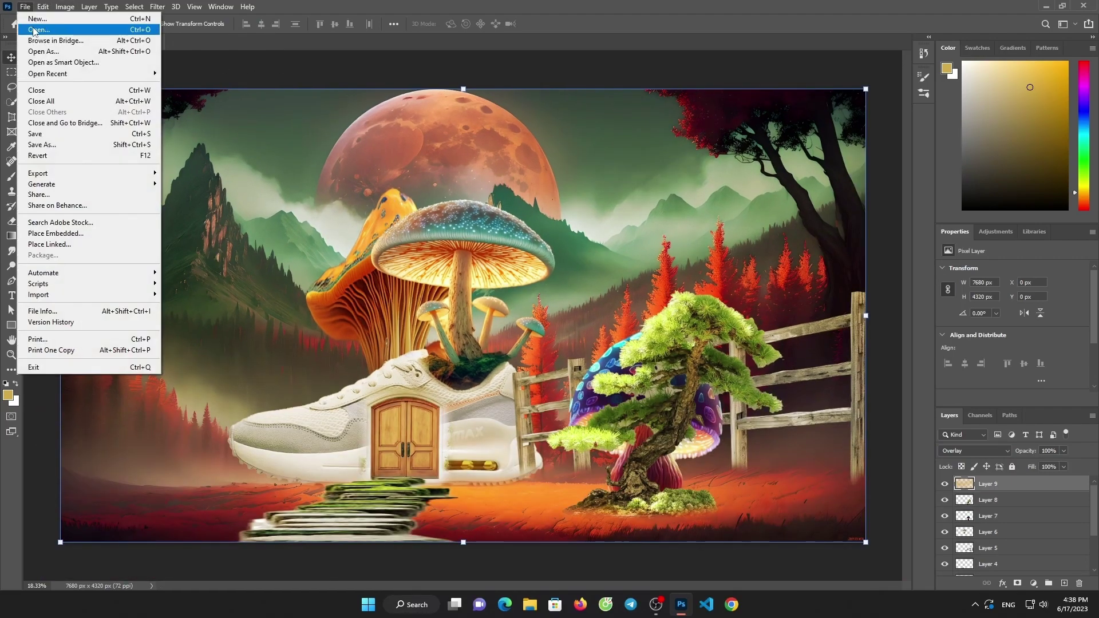
- Open Flying_Birds.png from the Downloads folder
{"action": "left_click", "coordinate": [37, 29]}
{"action": "left_click", "coordinate": [53, 82]}
{"action": "left_click", "coordinate": [61, 104]}
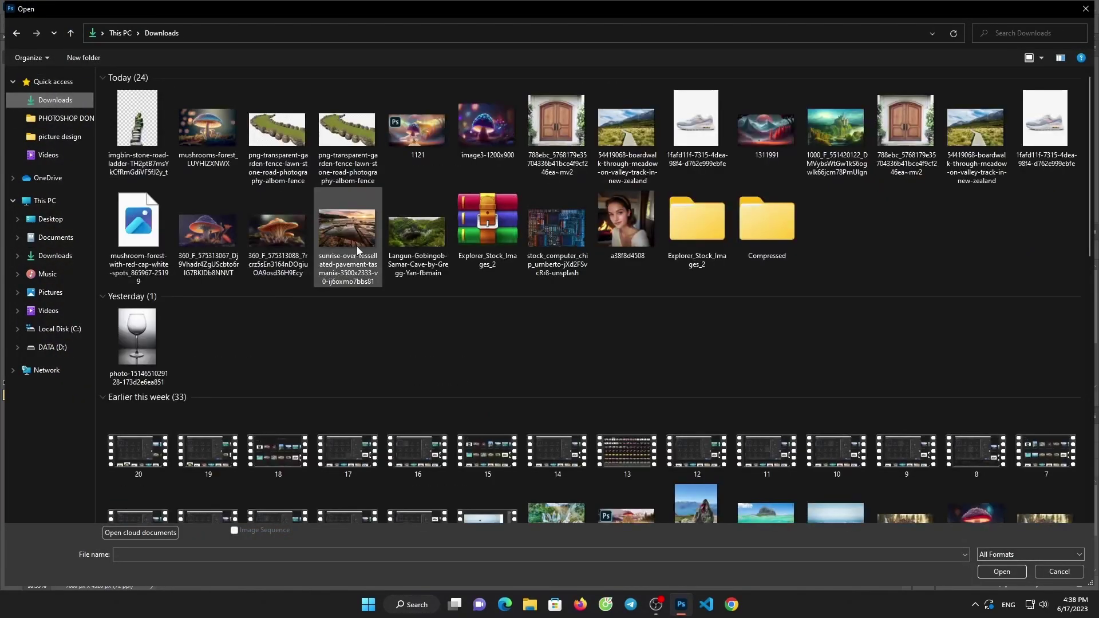
{"action": "scroll", "coordinate": [319, 349], "scroll_direction": "down", "scroll_amount": 5}
{"action": "double_click", "coordinate": [568, 489]}
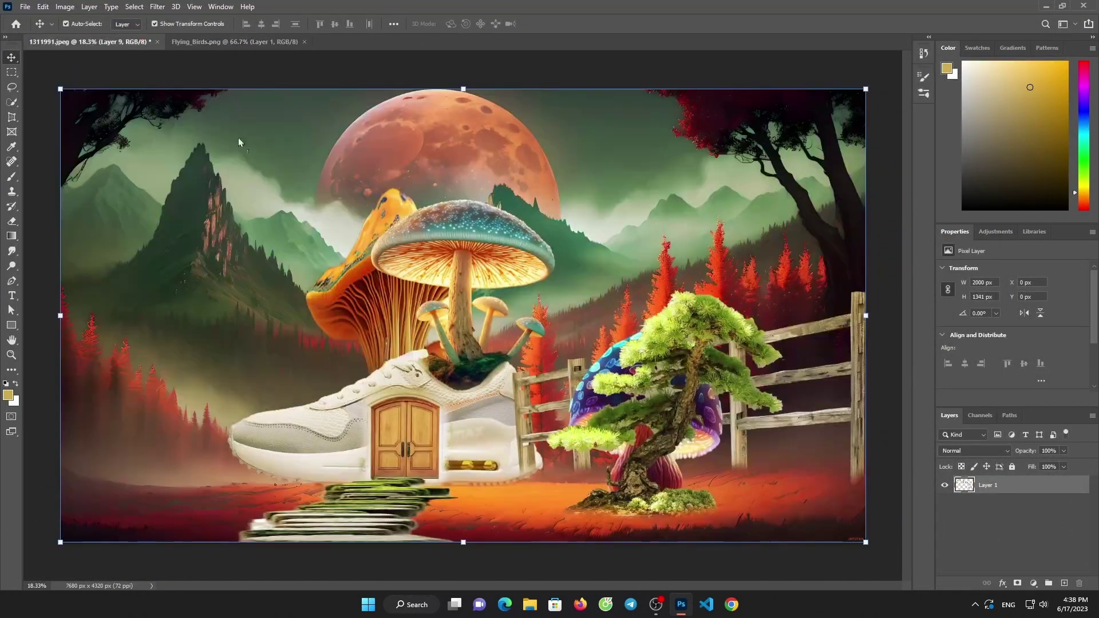
- Bring the birds into the composite and place the flock beside the moon, upper right
{"action": "left_click_drag", "start_coordinate": [138, 39], "coordinate": [611, 187]}
{"action": "key", "text": "ctrl+t"}
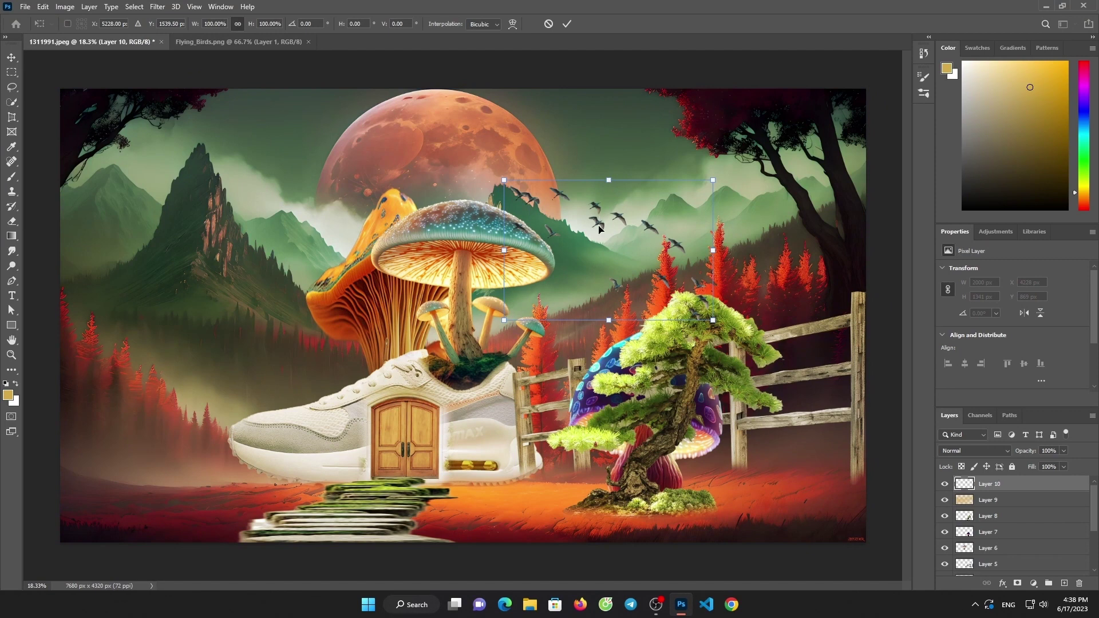
{"action": "left_click_drag", "start_coordinate": [599, 229], "coordinate": [580, 161]}
{"action": "left_click", "coordinate": [566, 24]}
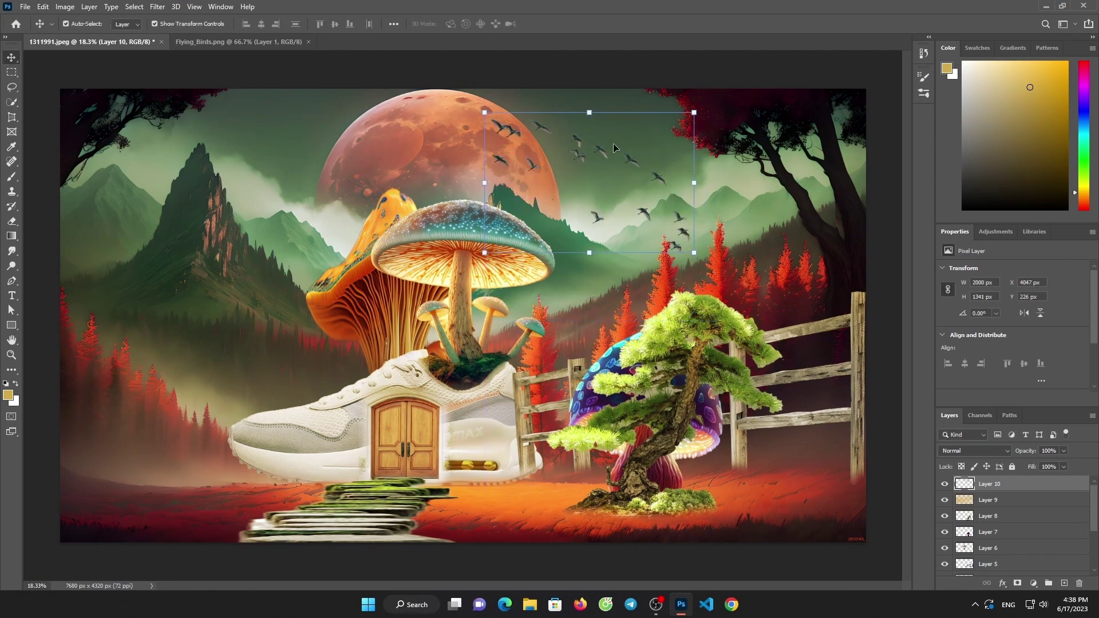
- Duplicate the flock and shrink the copy over the left trees
{"action": "key", "text": "ctrl+j"}
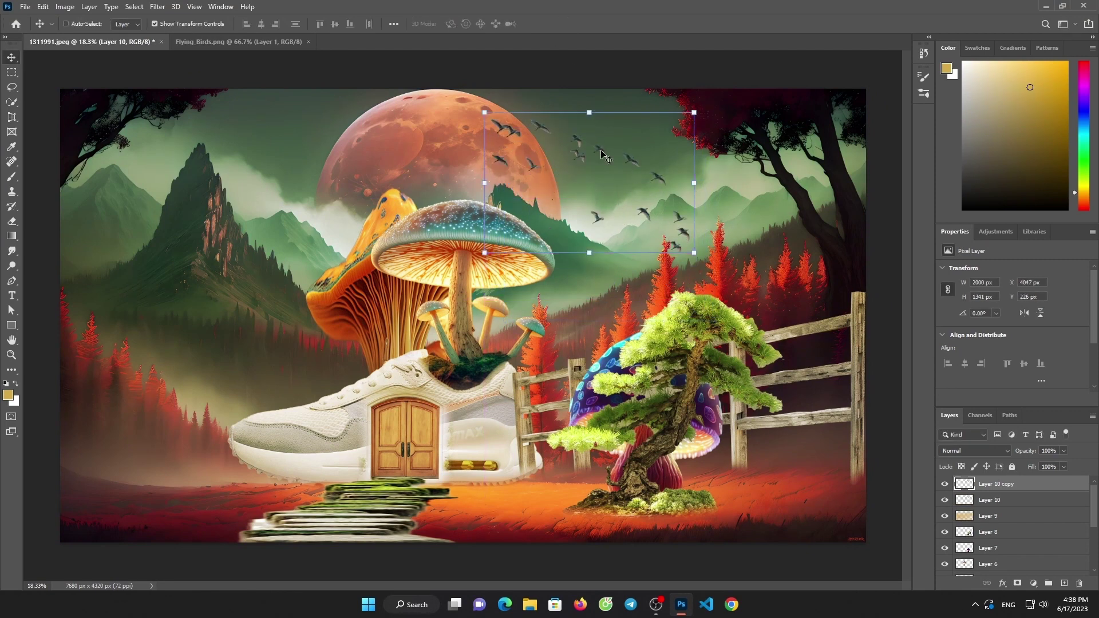
{"action": "key", "text": "ctrl+t"}
{"action": "mouse_move", "coordinate": [589, 113]}
{"action": "left_mouse_down"}
{"action": "mouse_move", "coordinate": [582, 203]}
{"action": "mouse_move", "coordinate": [166, 358]}
{"action": "left_mouse_up"}
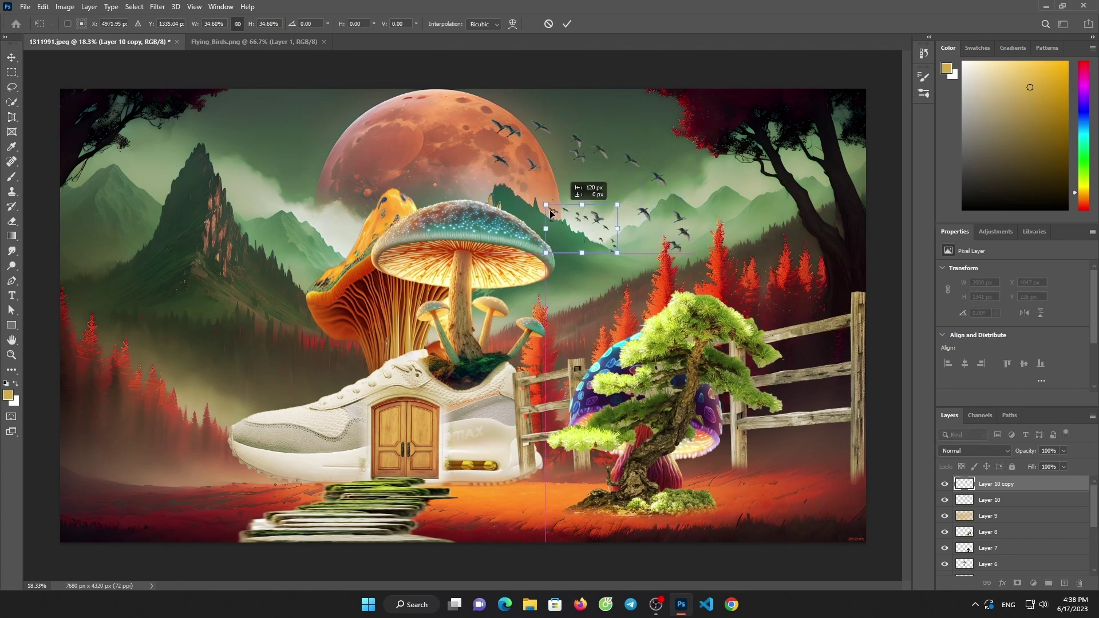
{"action": "left_click", "coordinate": [567, 24]}
- Add a second smaller flock copy near the right tree
{"action": "left_click", "coordinate": [579, 140]}
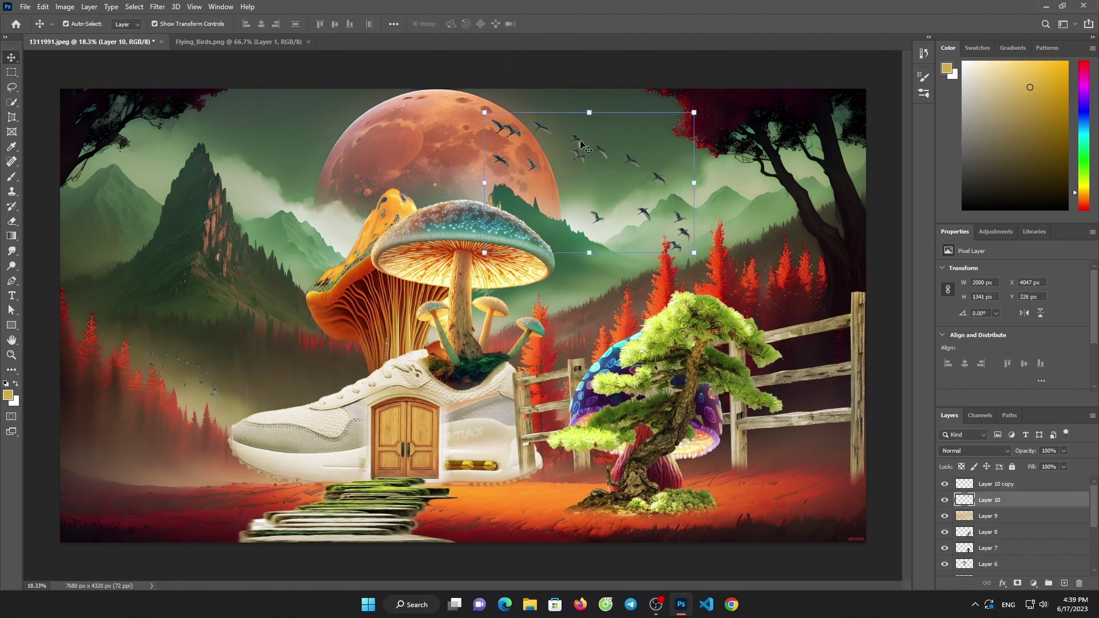
{"action": "key", "text": "ctrl+j"}
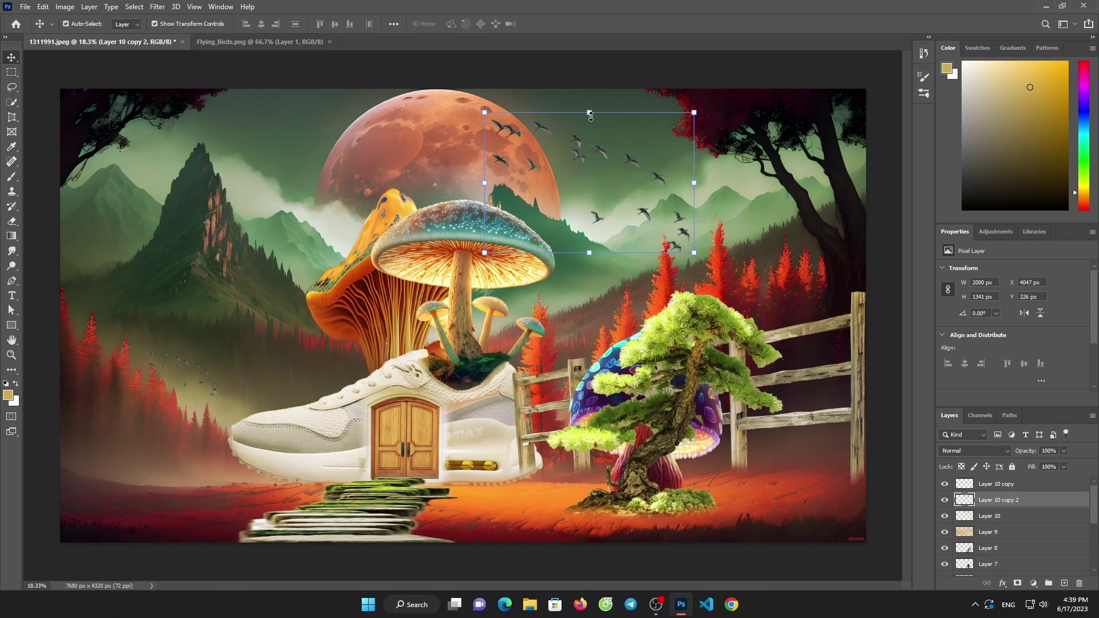
{"action": "mouse_move", "coordinate": [589, 113]}
{"action": "left_mouse_down"}
{"action": "mouse_move", "coordinate": [570, 203]}
{"action": "mouse_move", "coordinate": [703, 164]}
{"action": "left_mouse_up"}
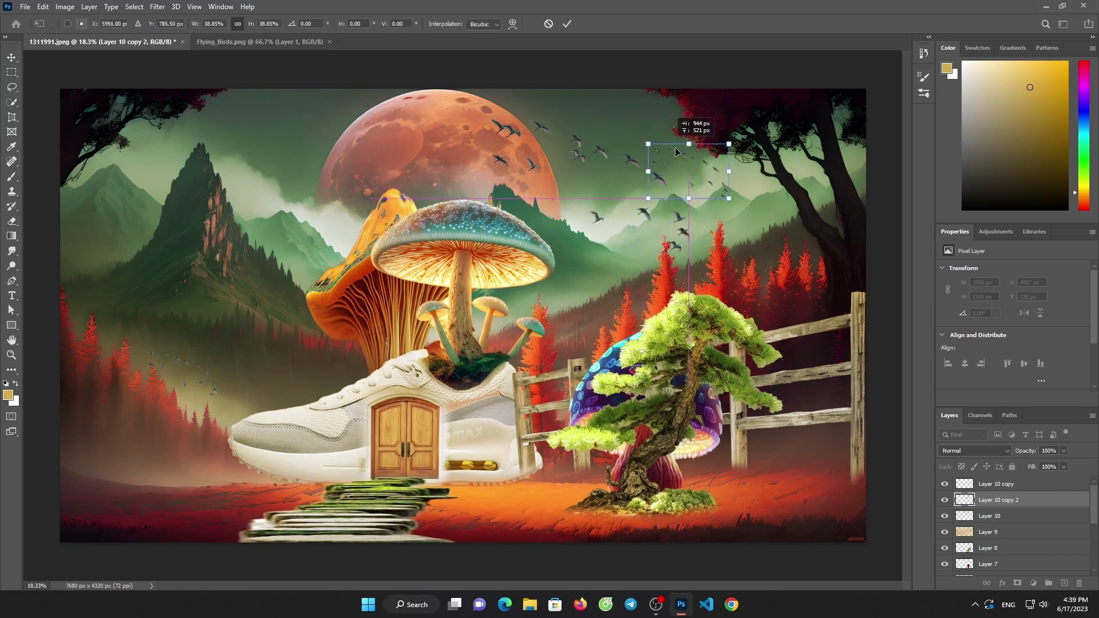
{"action": "left_click", "coordinate": [567, 24]}
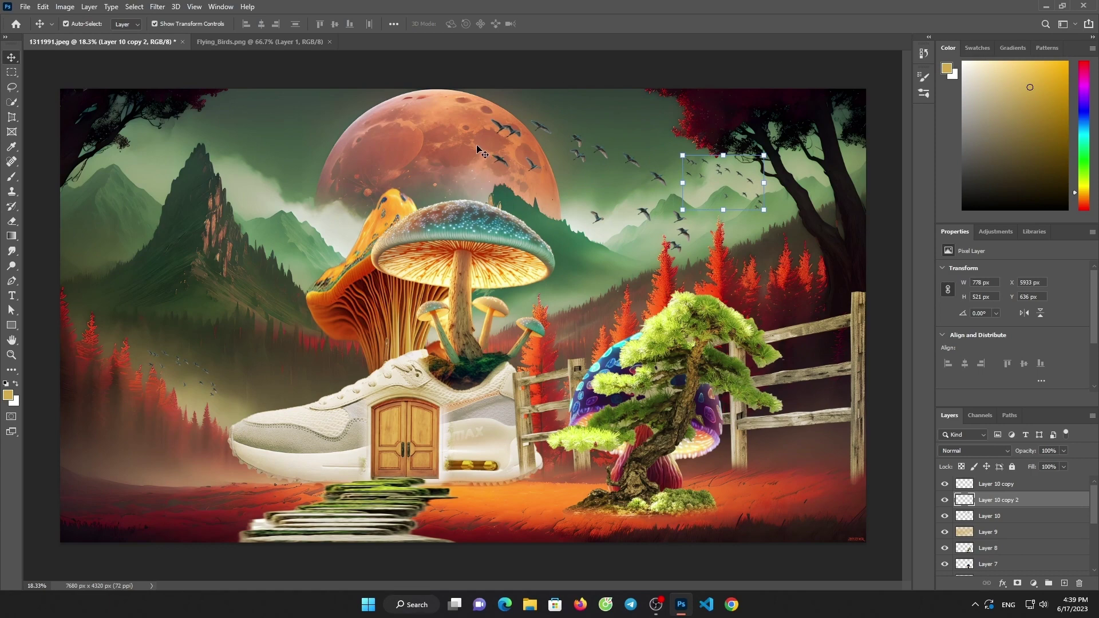
{"action": "scroll", "coordinate": [480, 152], "scroll_direction": "down", "scroll_amount": 3}
{"action": "scroll", "coordinate": [490, 160], "scroll_direction": "down", "scroll_amount": 1}
{"action": "scroll", "coordinate": [489, 160], "scroll_direction": "up", "scroll_amount": 2}
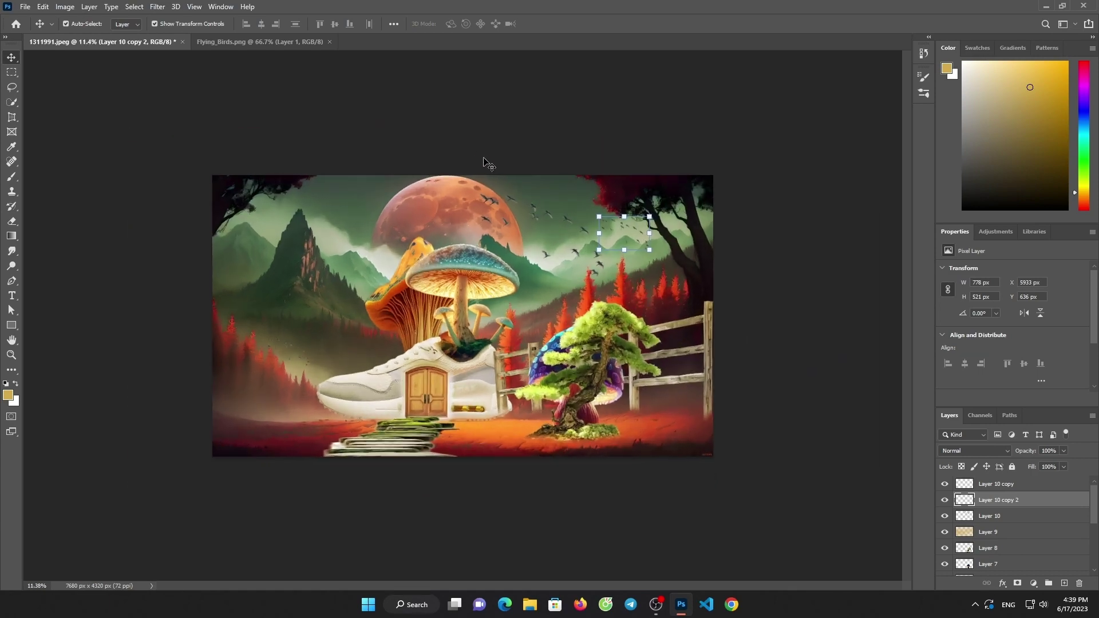
{"action": "left_click", "coordinate": [272, 41]}
- Close Flying_Birds and open the Photoshop logo image adobe-photoshop-for-ipad_1und.1920.jpg
{"action": "left_click", "coordinate": [330, 42]}
{"action": "left_click", "coordinate": [25, 6]}
{"action": "left_click", "coordinate": [37, 30]}
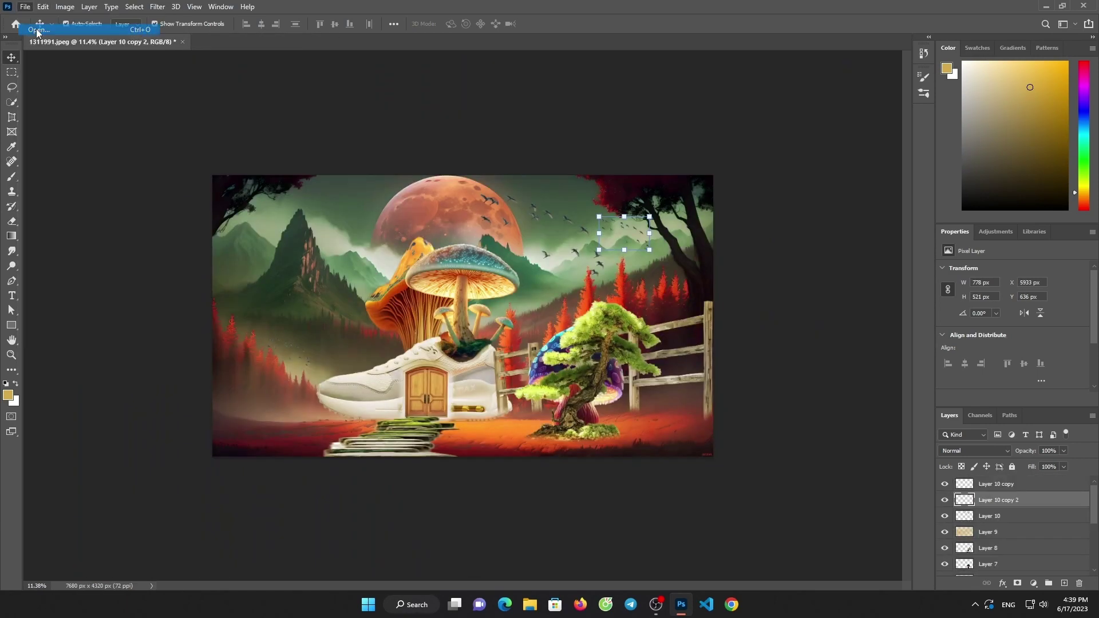
{"action": "scroll", "coordinate": [190, 211], "scroll_direction": "down", "scroll_amount": 5}
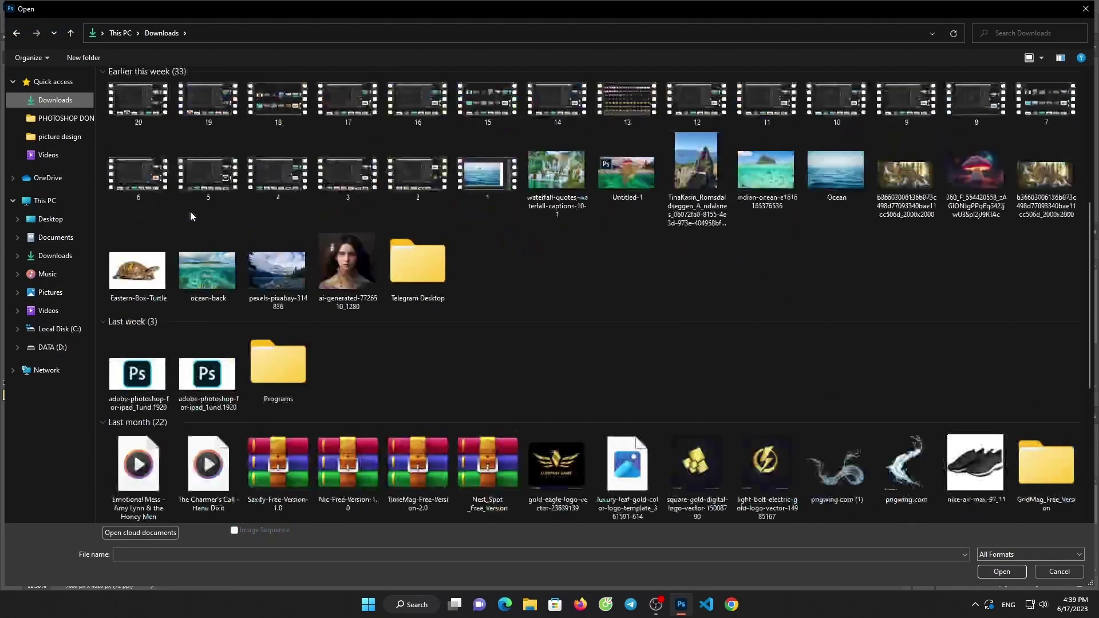
{"action": "double_click", "coordinate": [166, 358]}
- Select the Ps logo, drag it into the composite and shrink it into the top-left corner
{"action": "left_click", "coordinate": [9, 105]}
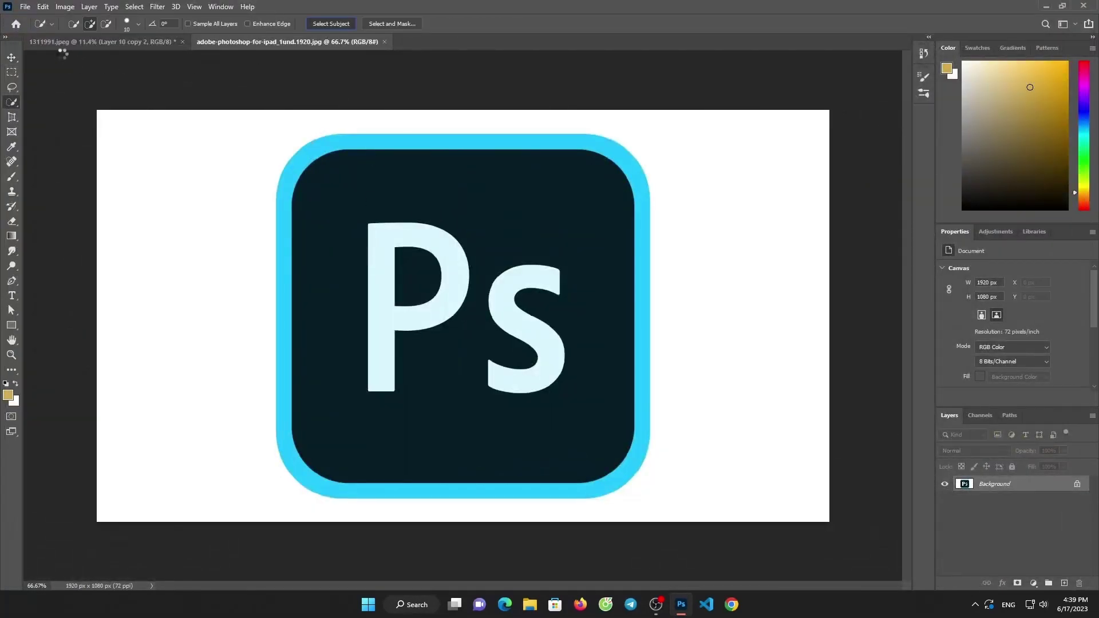
{"action": "key", "text": "v"}
{"action": "mouse_move", "coordinate": [344, 208]}
{"action": "left_mouse_down"}
{"action": "mouse_move", "coordinate": [96, 43]}
{"action": "mouse_move", "coordinate": [109, 63]}
{"action": "left_mouse_up"}
{"action": "left_click_drag", "start_coordinate": [282, 230], "coordinate": [349, 166]}
{"action": "key", "text": "ctrl+t"}
{"action": "left_click_drag", "start_coordinate": [288, 205], "coordinate": [278, 196]}
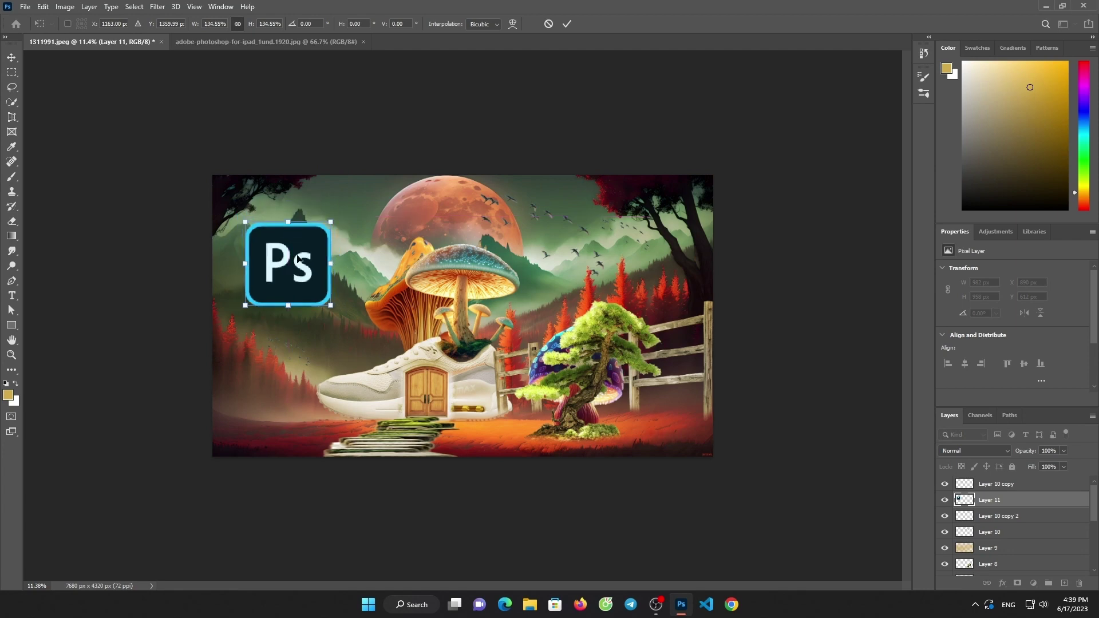
{"action": "left_click", "coordinate": [567, 25]}
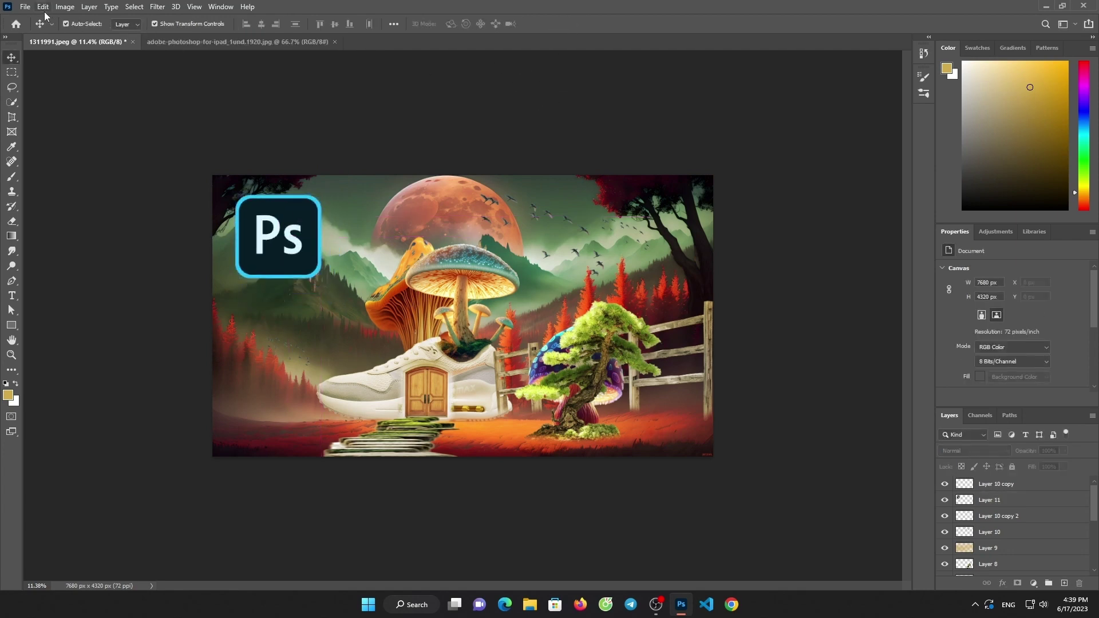
- Save As to the computer's picture design folder with JPEG as the file type
{"action": "left_click", "coordinate": [25, 6]}
{"action": "left_click", "coordinate": [49, 146]}
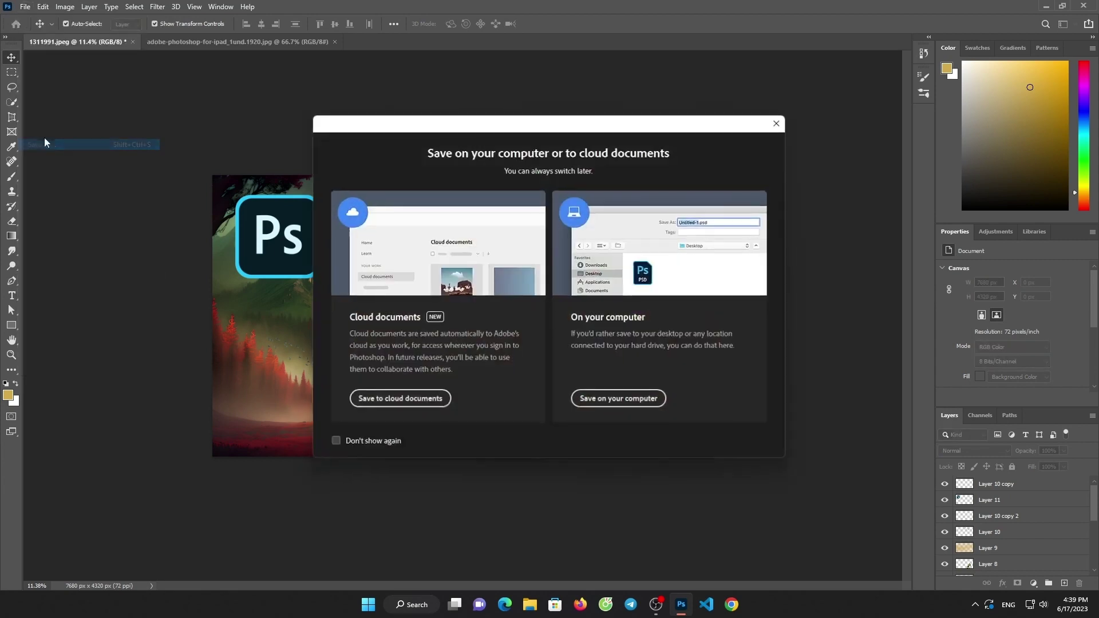
{"action": "left_click", "coordinate": [581, 400]}
{"action": "left_click", "coordinate": [57, 137]}
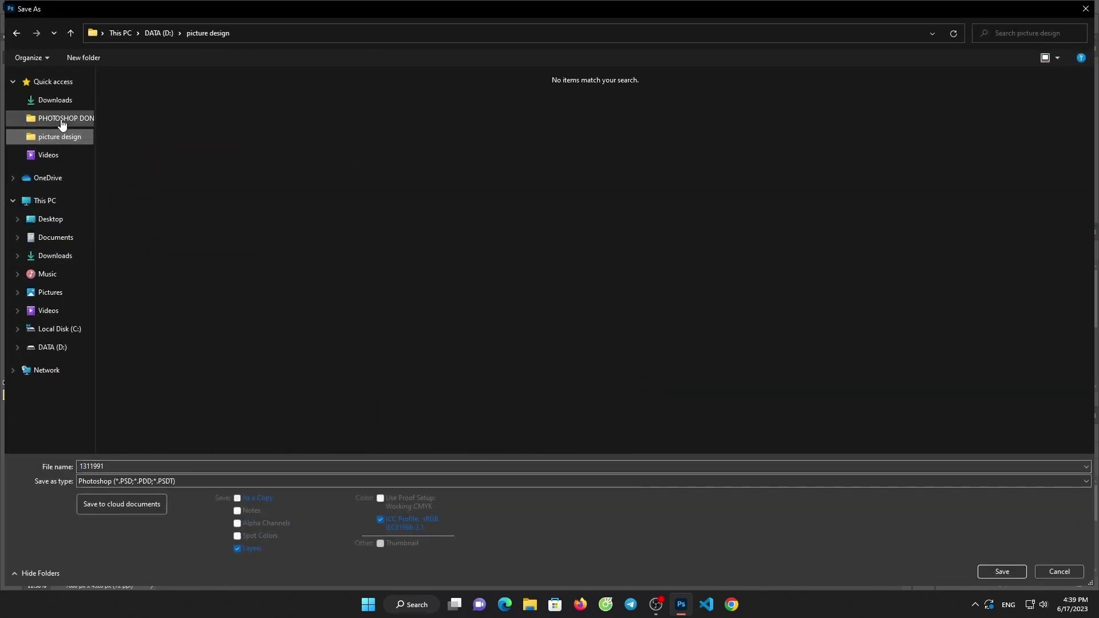
{"action": "left_click", "coordinate": [62, 121]}
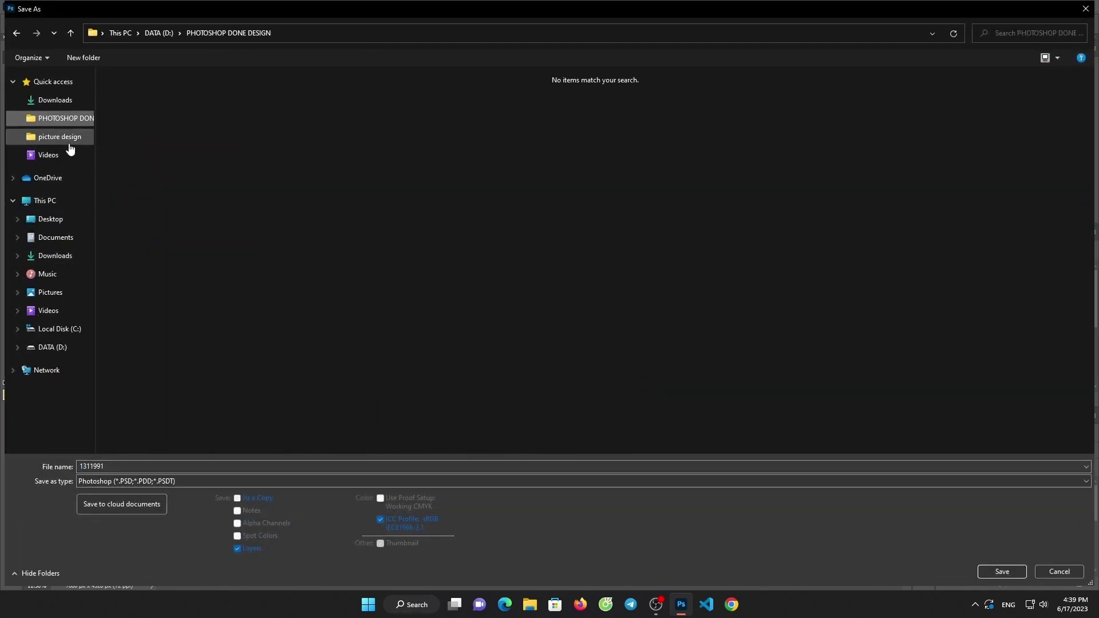
{"action": "left_click", "coordinate": [187, 482]}
{"action": "left_click", "coordinate": [176, 363]}
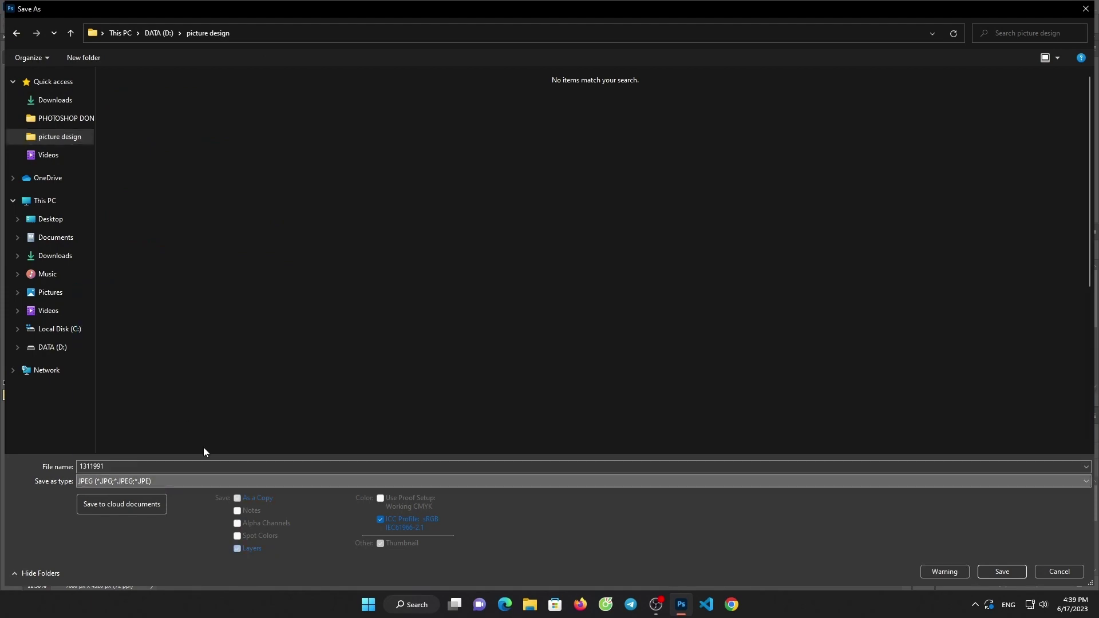
- Name the file 155, save it and accept the JPEG quality options
{"action": "double_click", "coordinate": [211, 465]}
{"action": "scroll", "coordinate": [478, 374], "scroll_direction": "down", "scroll_amount": 3}
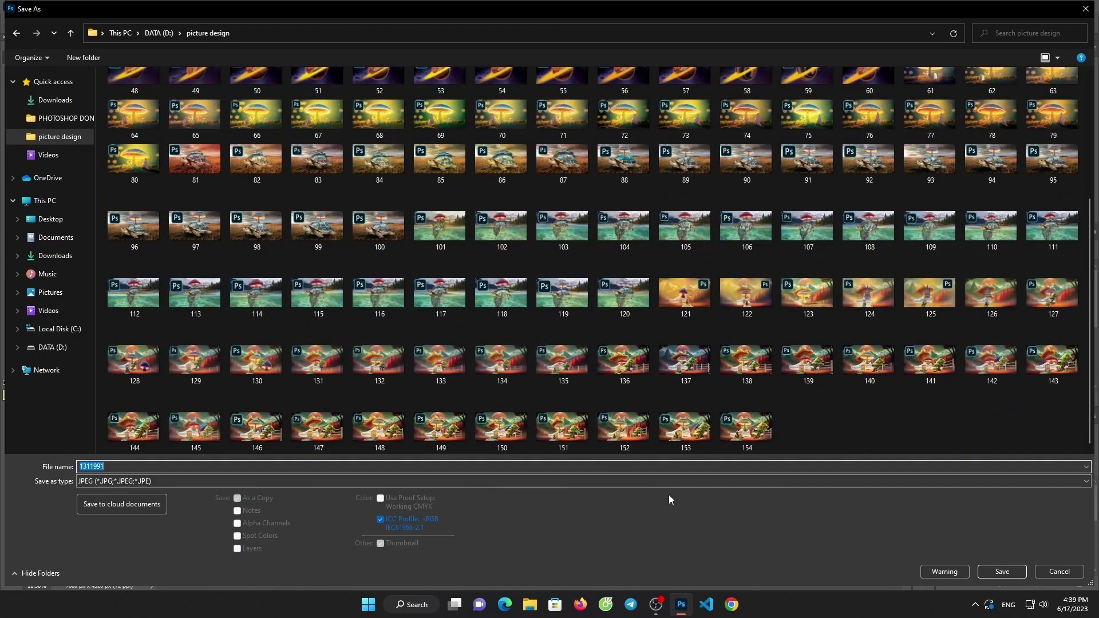
{"action": "type", "text": "155"}
{"action": "left_click", "coordinate": [988, 567]}
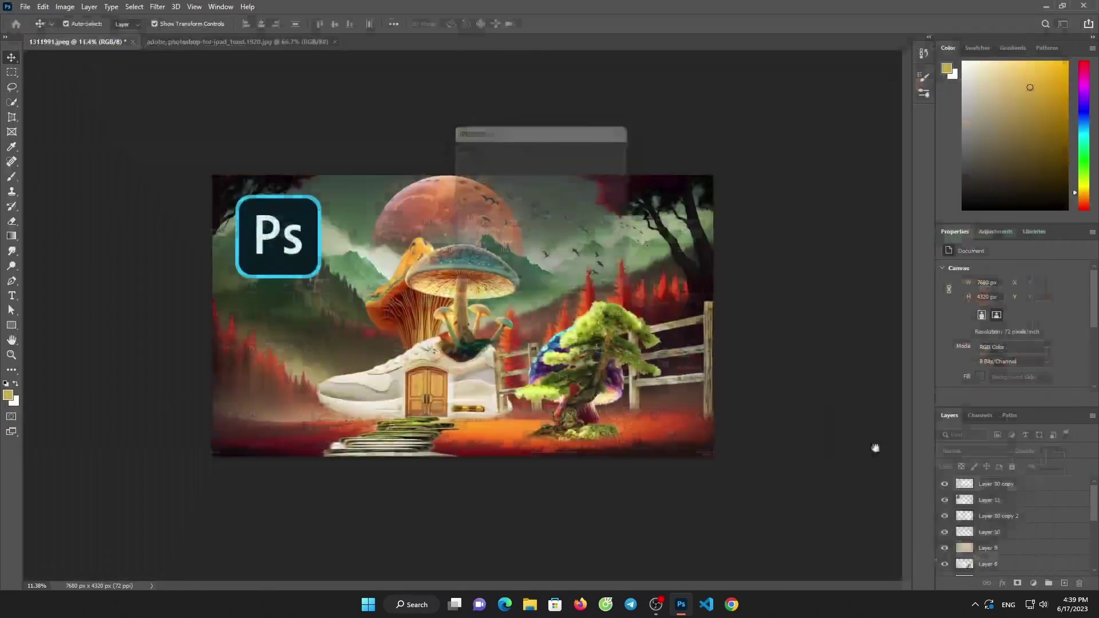
{"action": "left_click", "coordinate": [612, 149]}
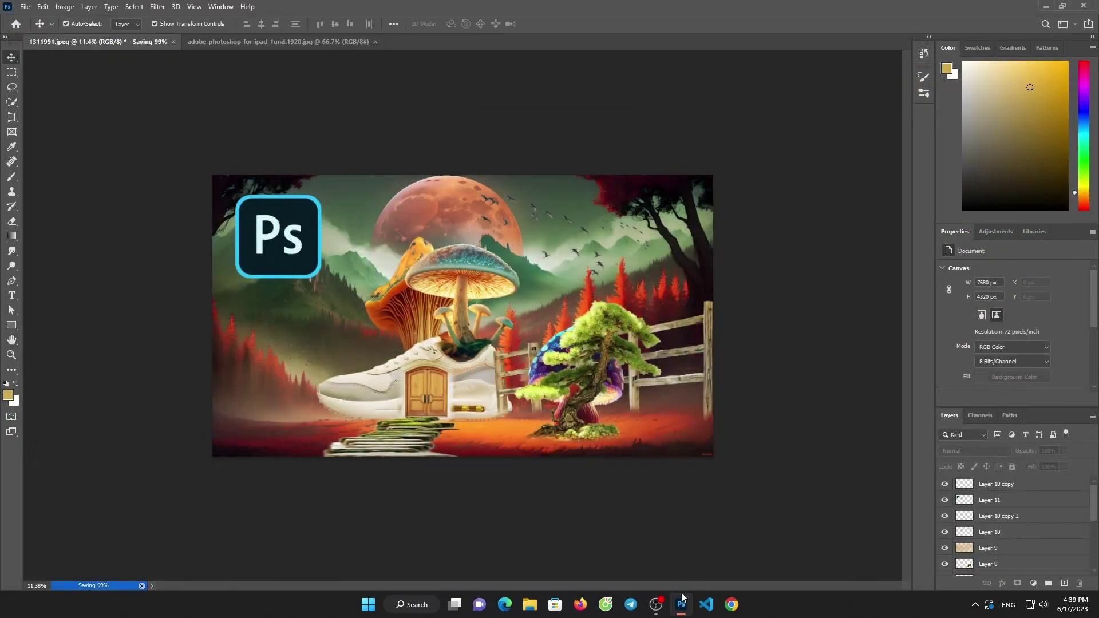
{"action": "left_click", "coordinate": [656, 604]}
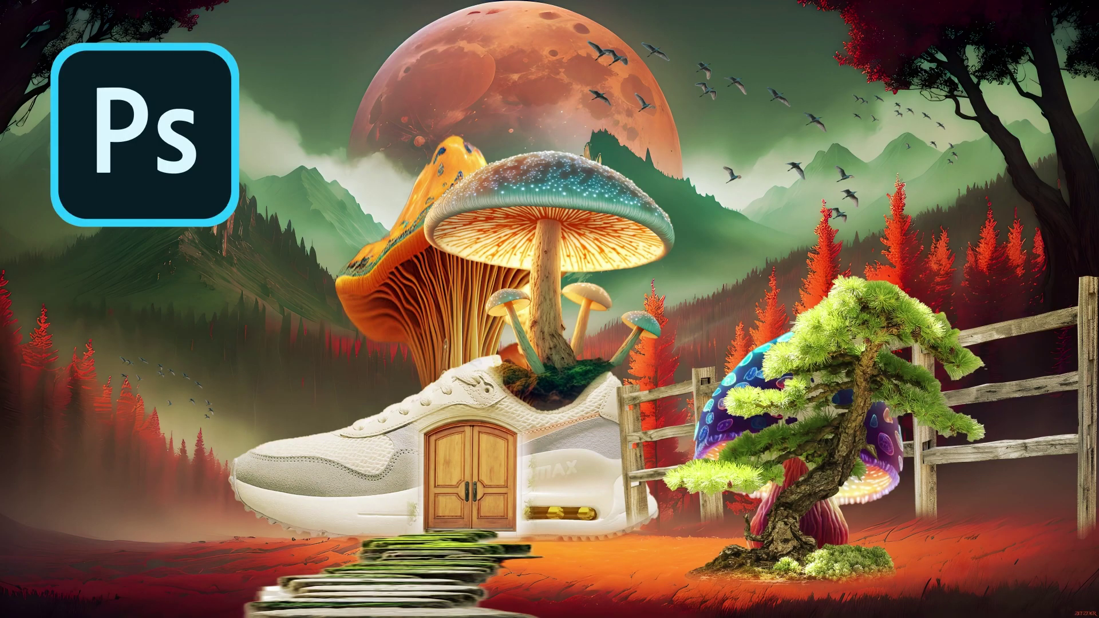